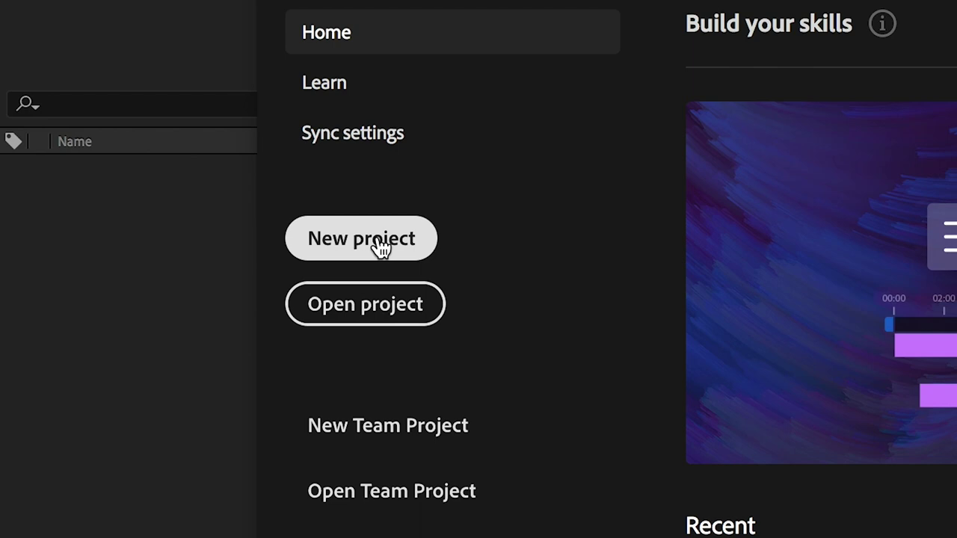
Create a blank project from the Home screen and save it as delete.aep in Documents.
click(380, 246)
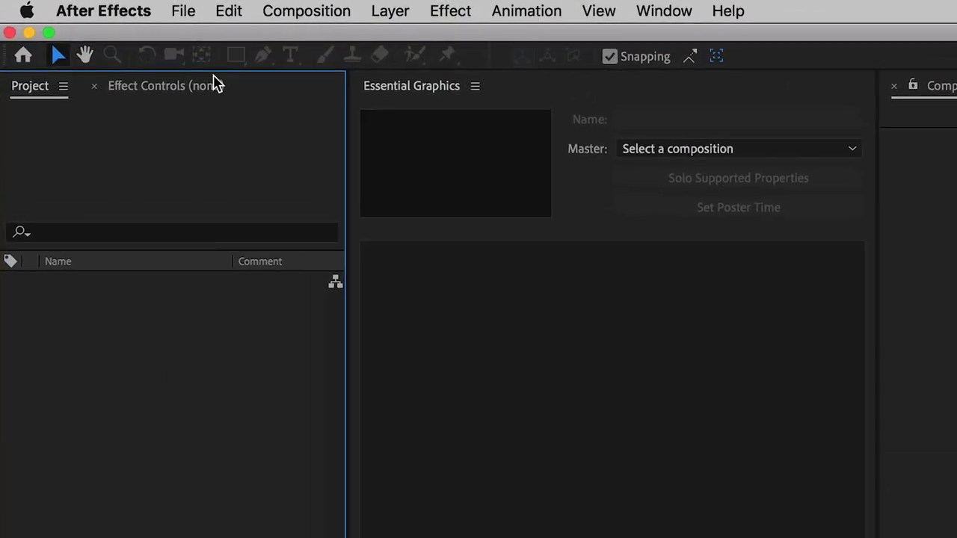
click(78, 4)
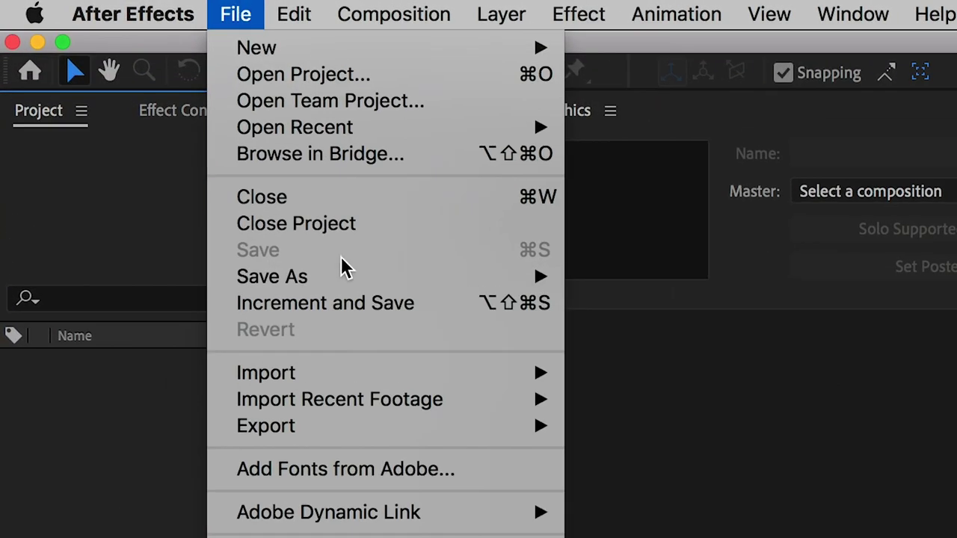
mouse_move(352, 274)
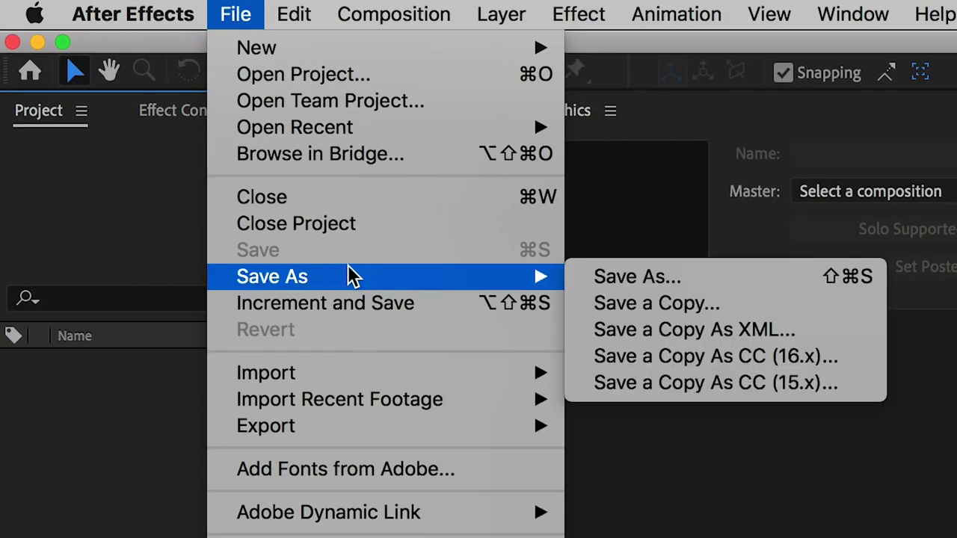
click(673, 276)
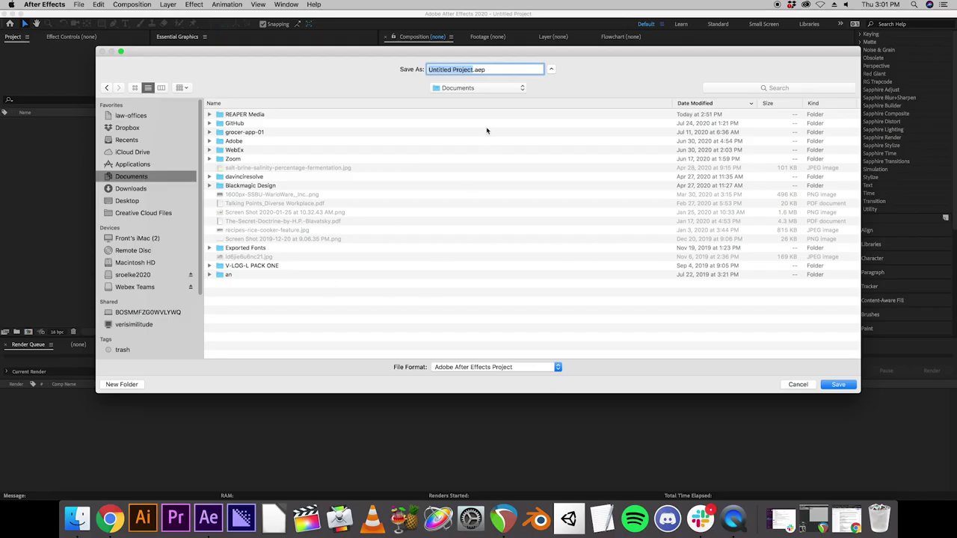
text(delete)
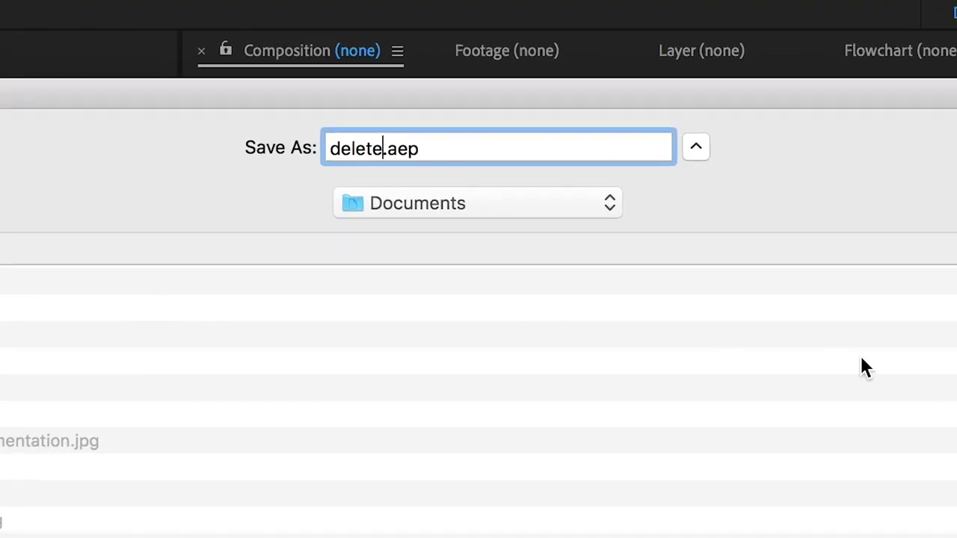
key(Return)
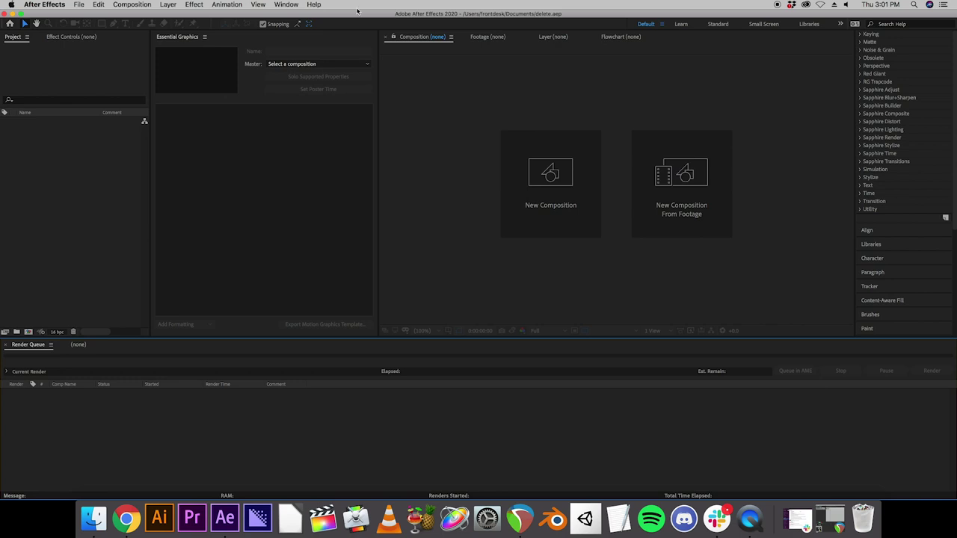
click(79, 4)
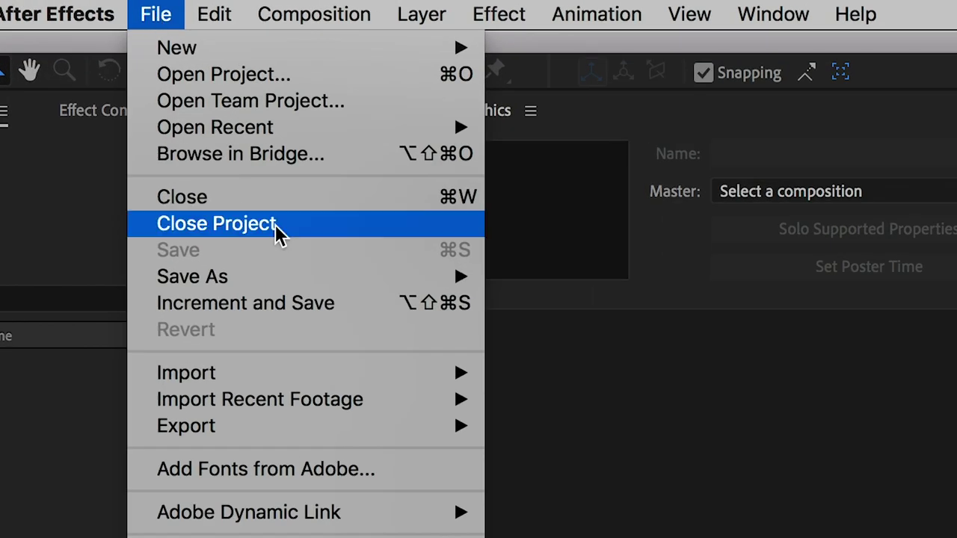
key(Escape)
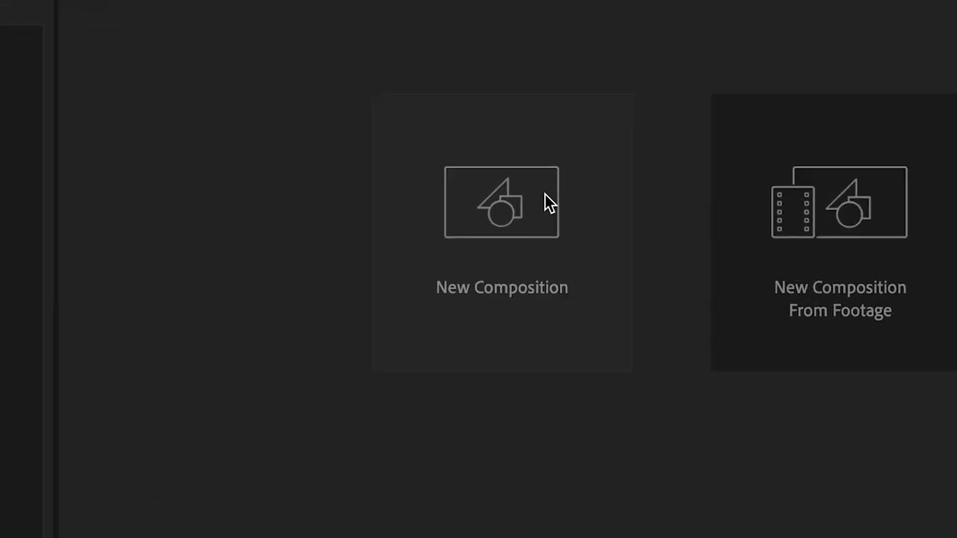
Start a new composition named delete with a 1920×1080 frame size.
click(567, 173)
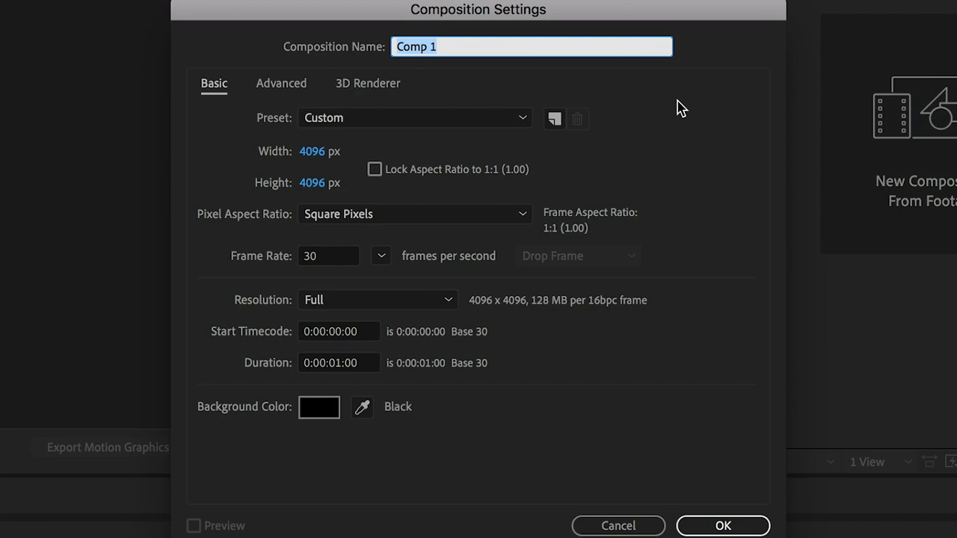
text(delete)
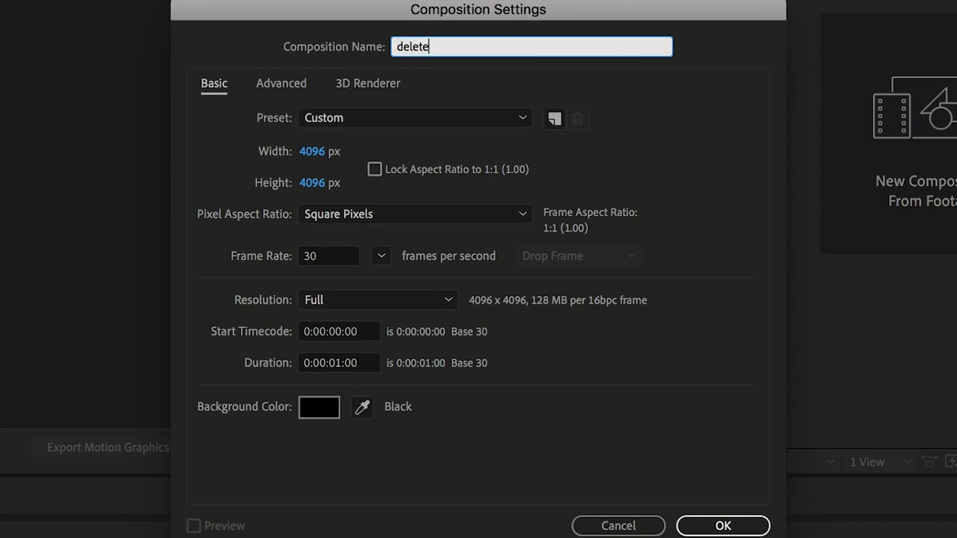
key(Tab)
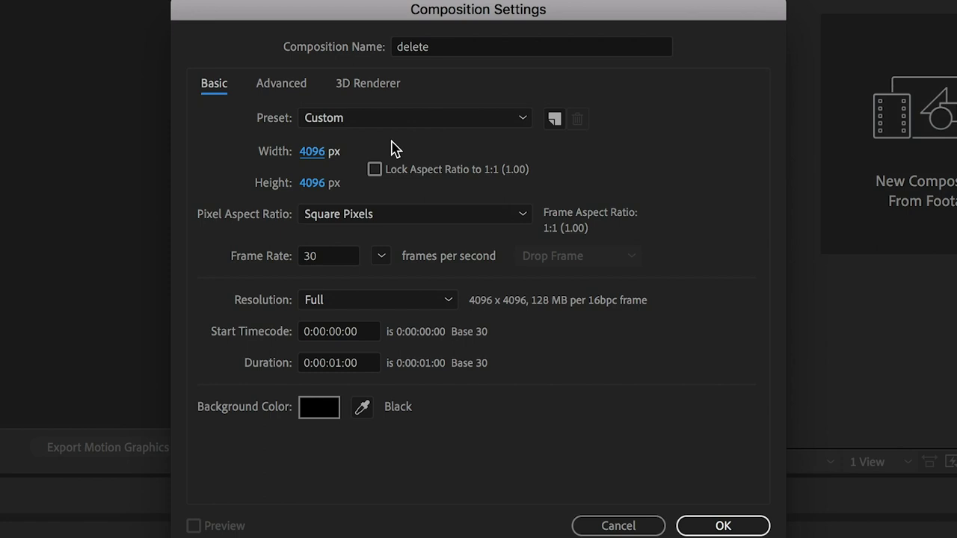
click(320, 155)
text(1920)
key(Tab)
text(1)
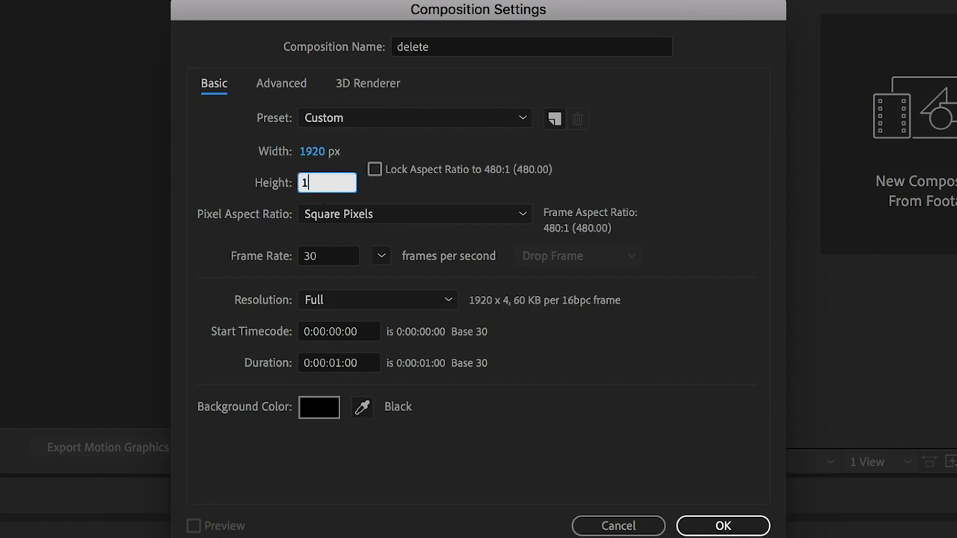
text(080)
click(412, 145)
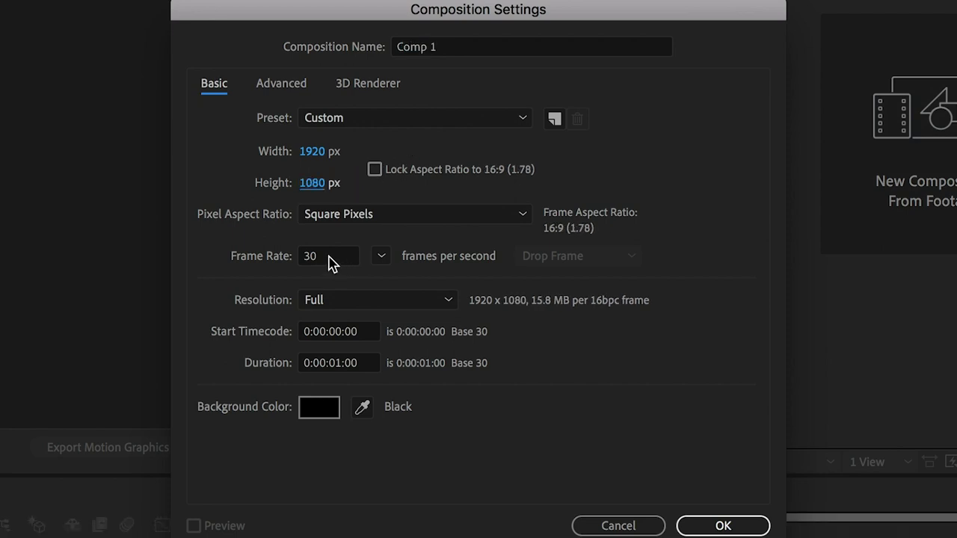
Set the frame rate to 24 fps and duration to 30 seconds, then create the composition.
click(331, 262)
text(24)
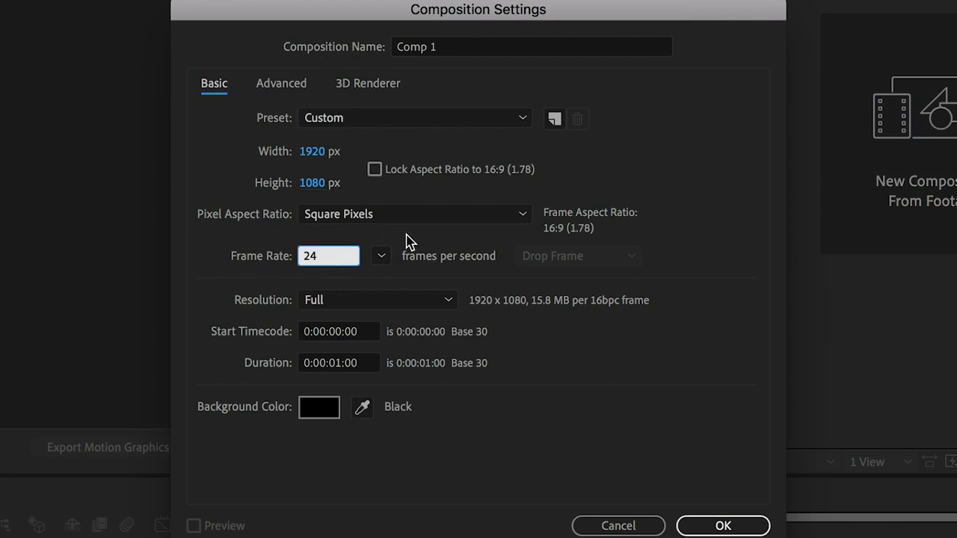
click(406, 242)
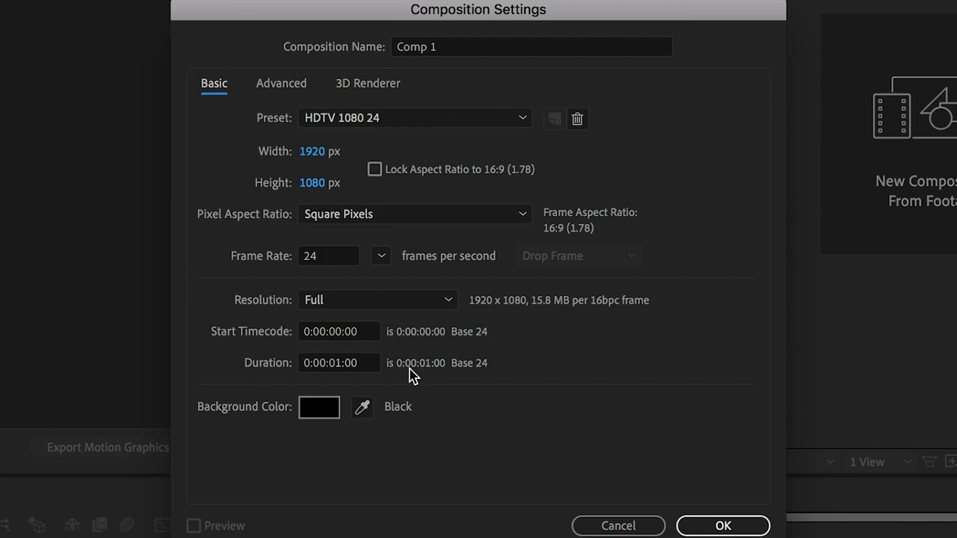
click(348, 363)
drag(329, 364, 342, 366)
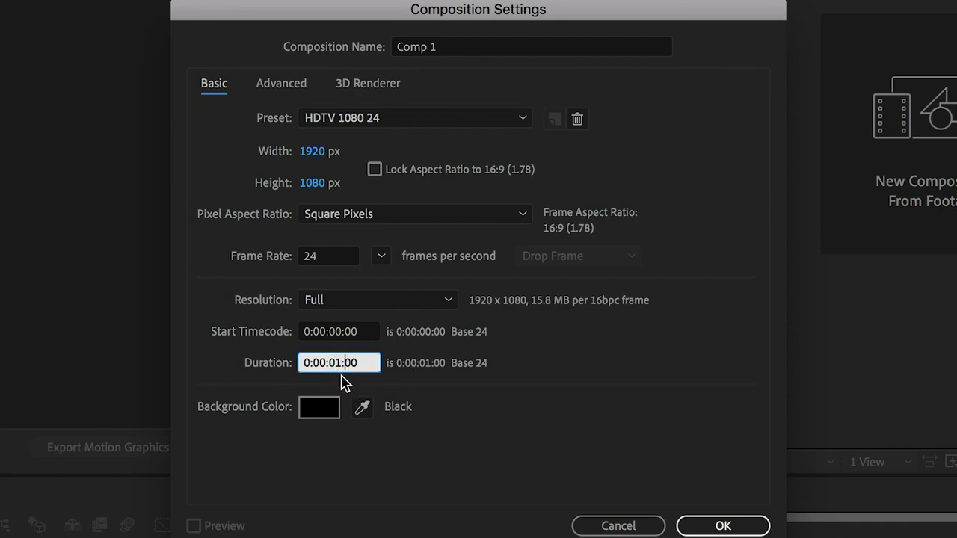
drag(335, 364, 330, 364)
key(BackSpace)
key(BackSpace)
key(BackSpace)
text(30)
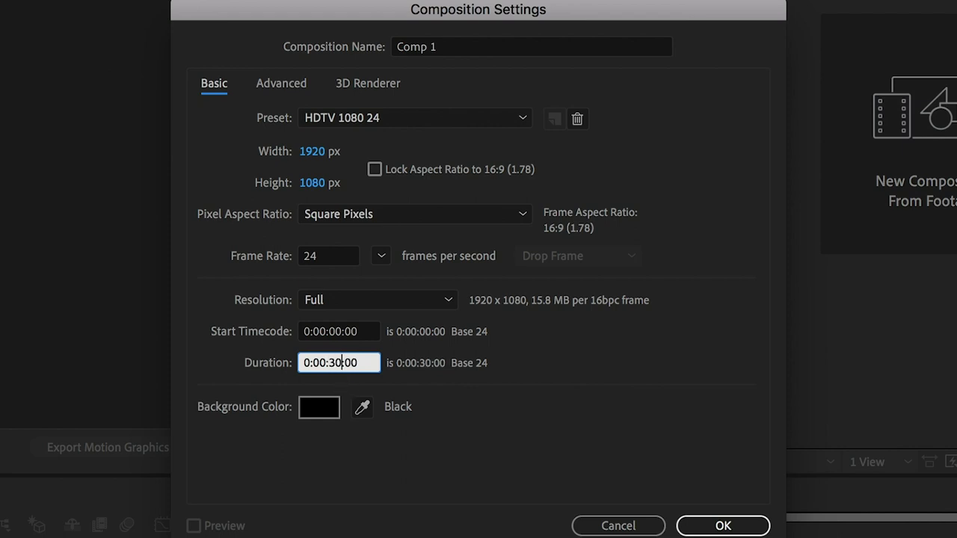
click(735, 525)
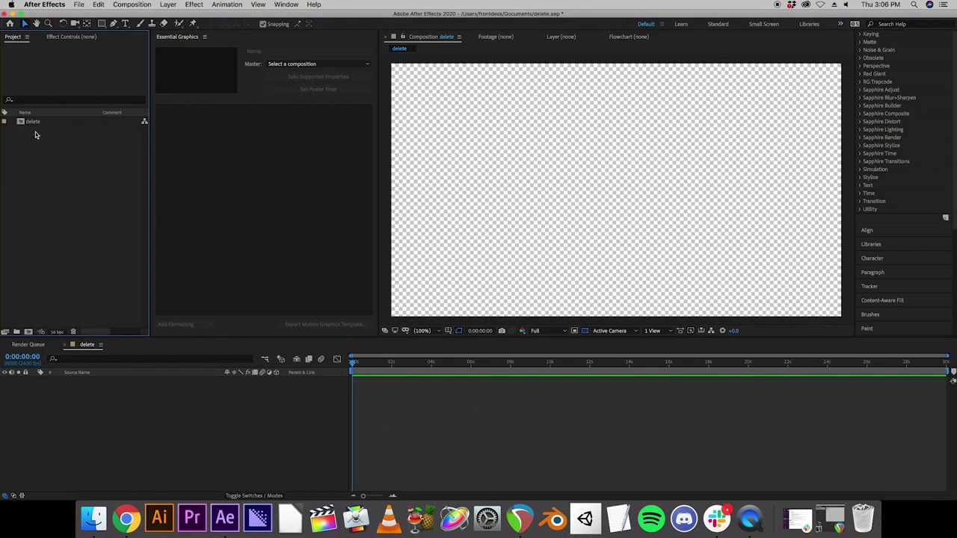
Add a second composition named delete-02 from the Project panel and begin renaming the first to delete-01.
click(33, 122)
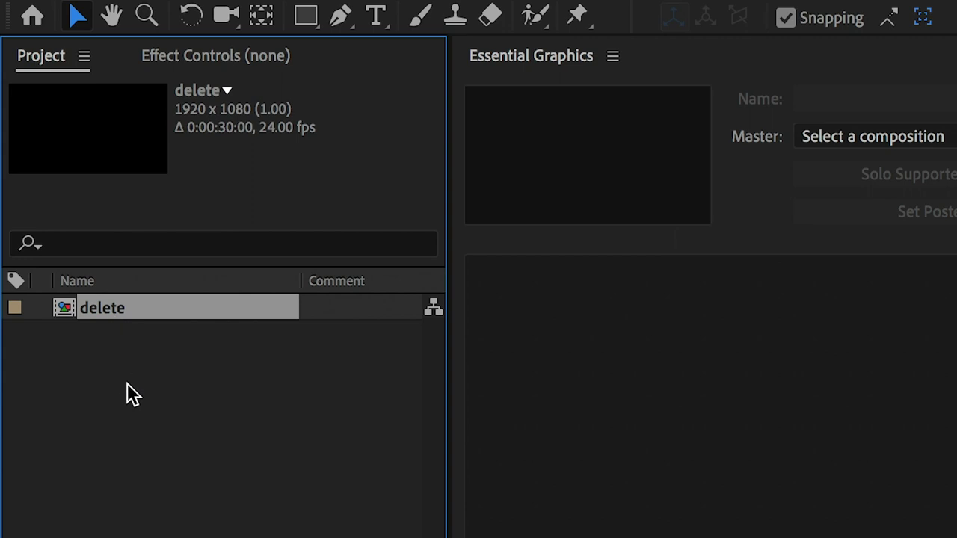
click(127, 394)
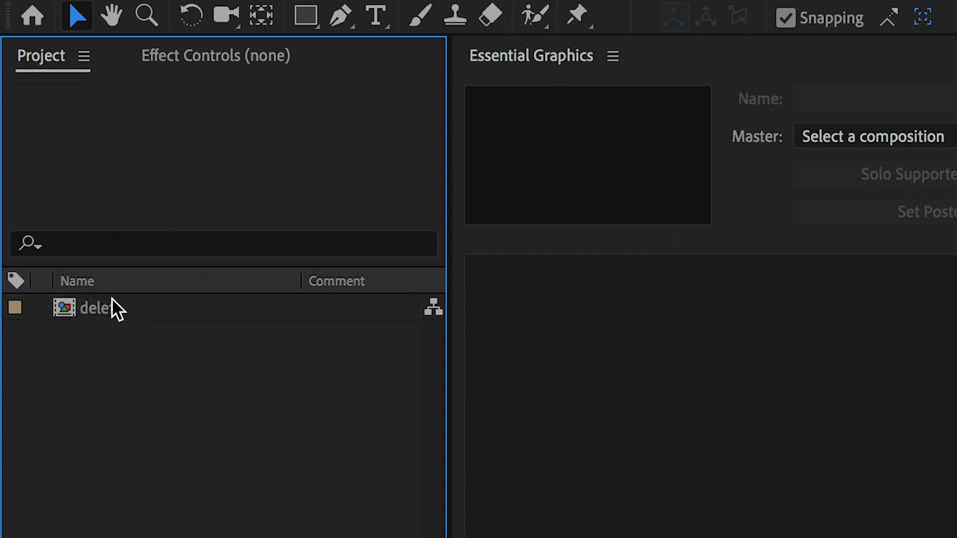
right_click(228, 396)
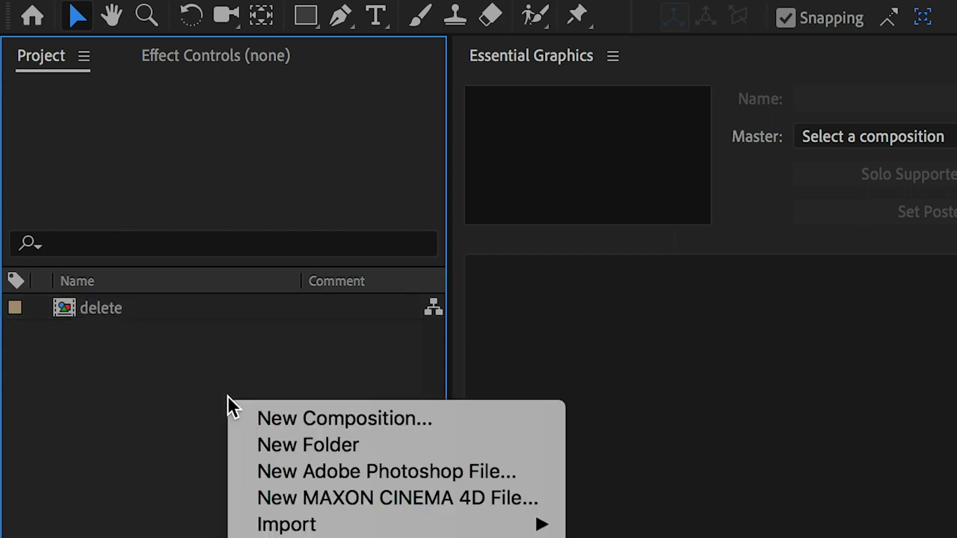
click(258, 420)
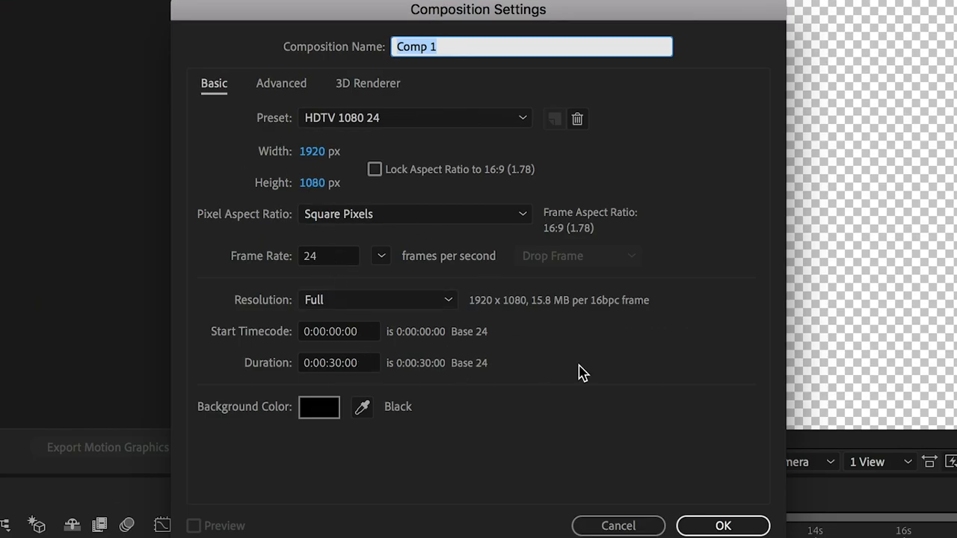
text(delet)
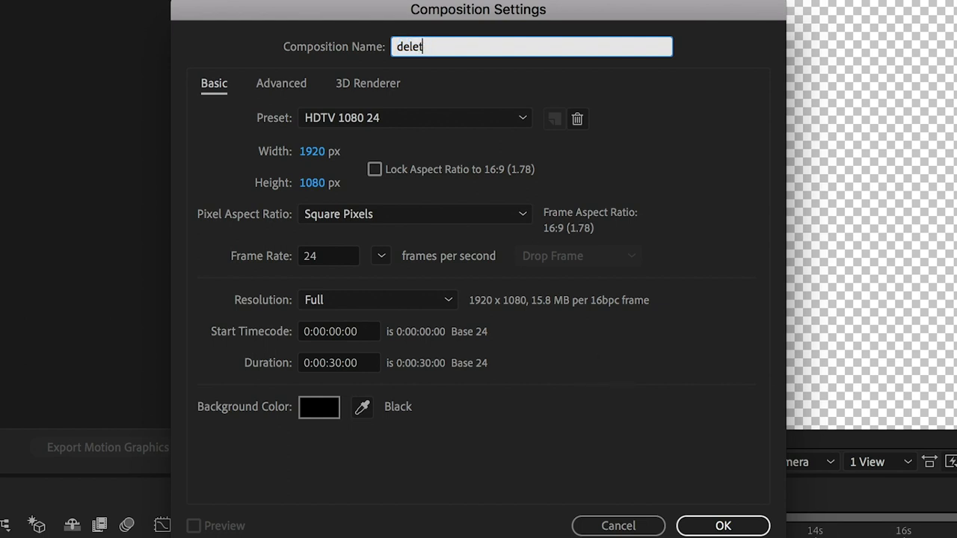
text(e-02)
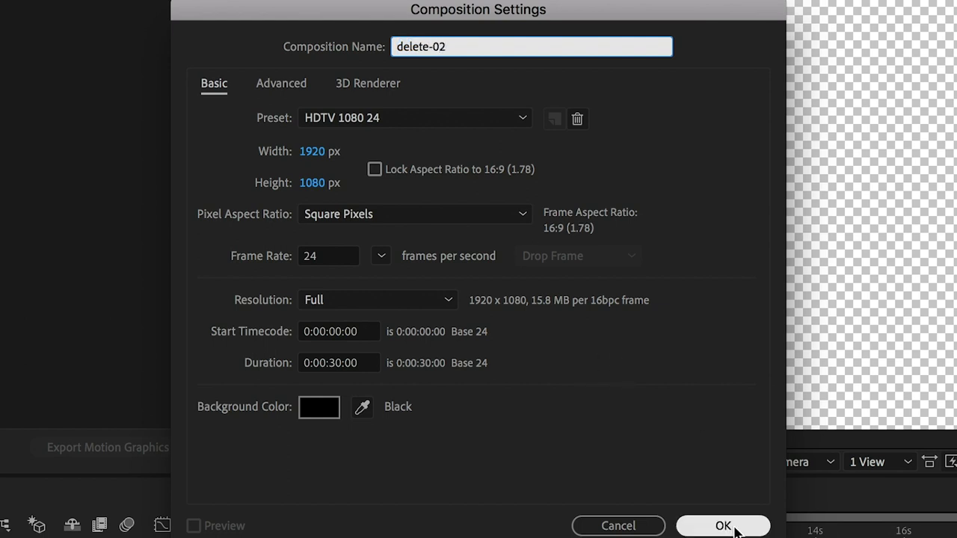
click(735, 527)
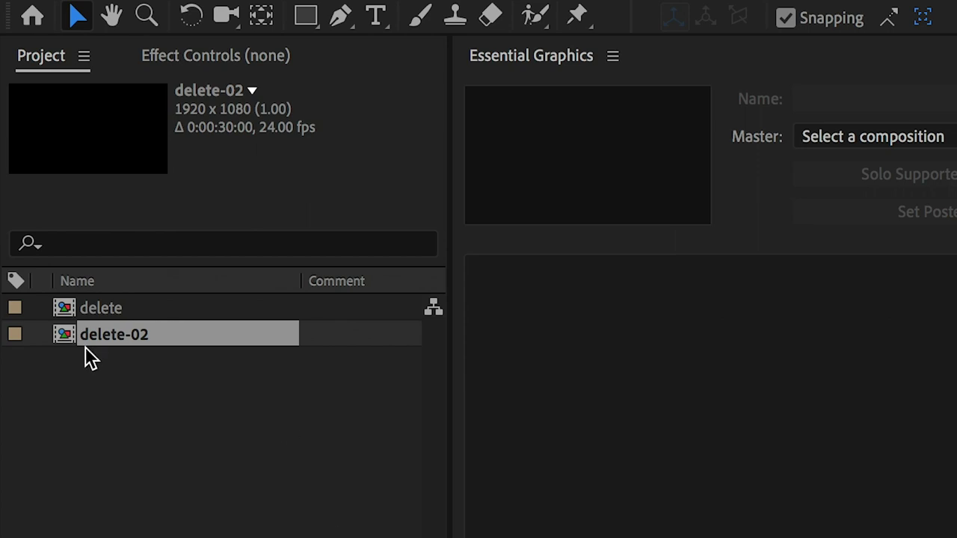
right_click(112, 307)
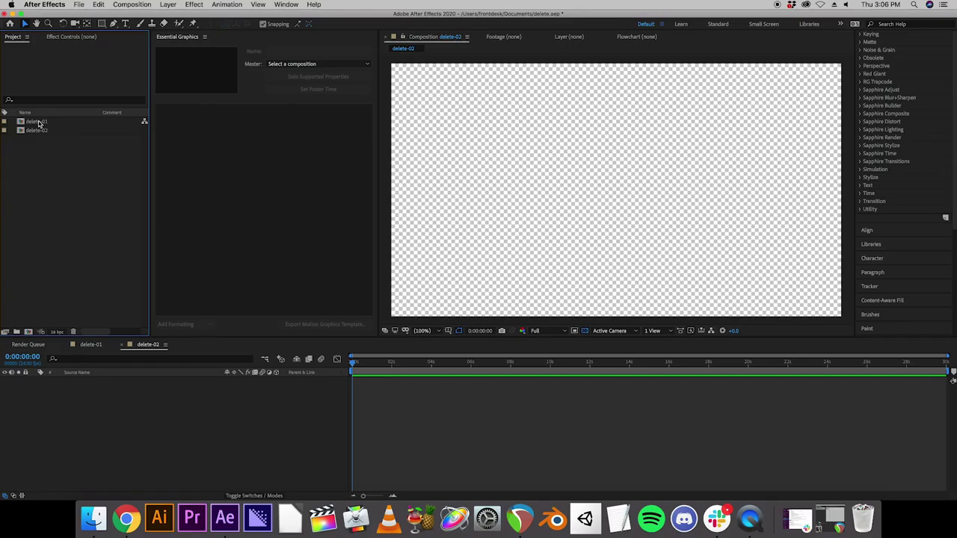
Switch between the delete-01 and delete-02 timelines, then close both timeline tabs.
click(39, 122)
click(40, 131)
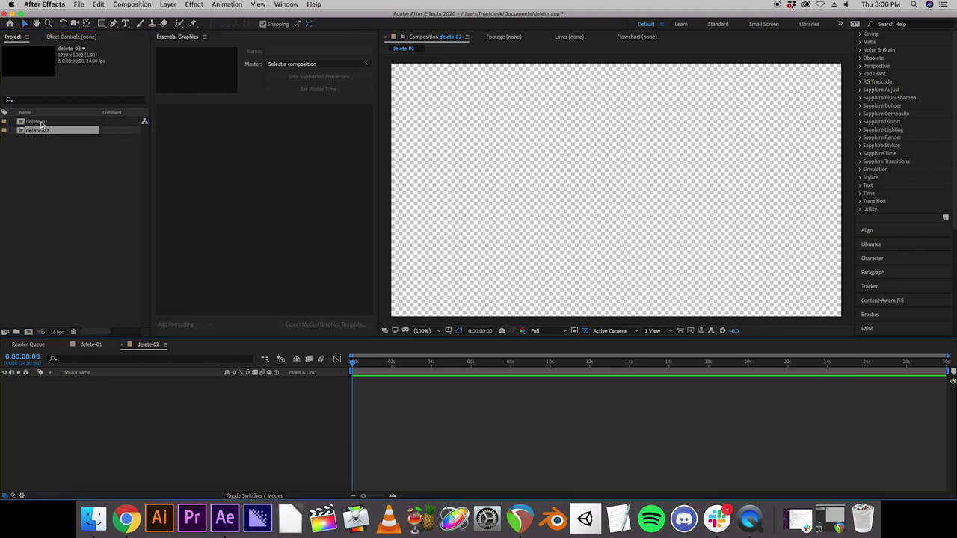
double_click(41, 122)
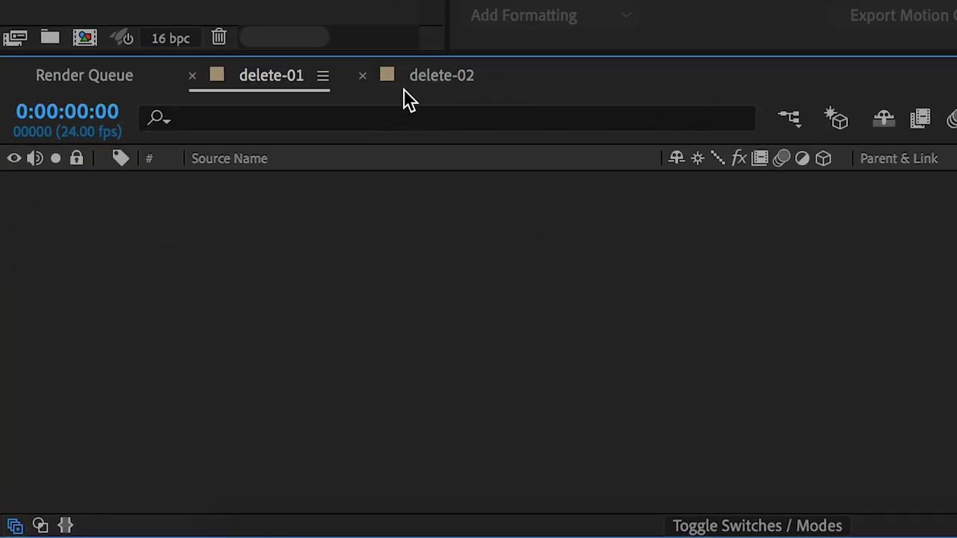
click(412, 88)
click(270, 82)
click(448, 81)
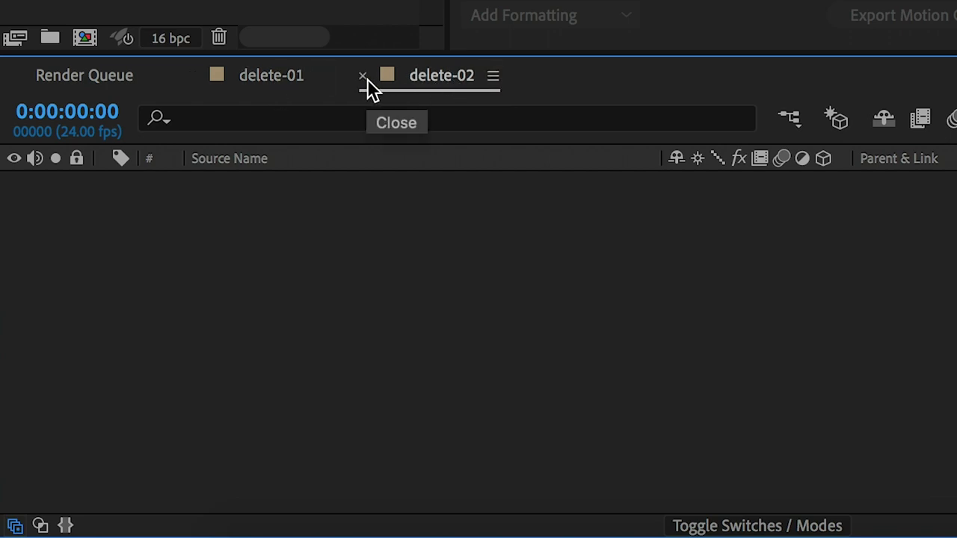
click(364, 77)
click(193, 77)
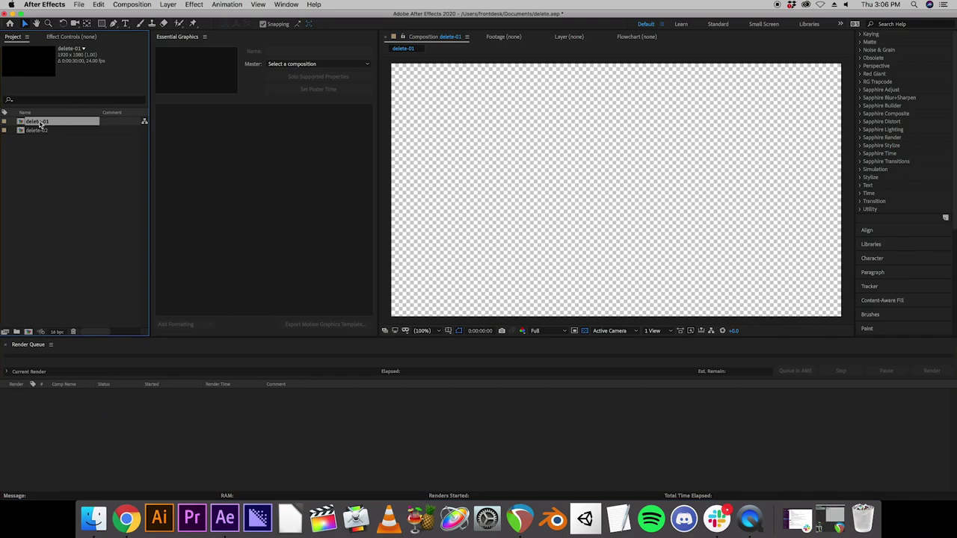
Reopen delete-01 and delete-02 from the Project panel, ending with delete-01 showing.
double_click(40, 125)
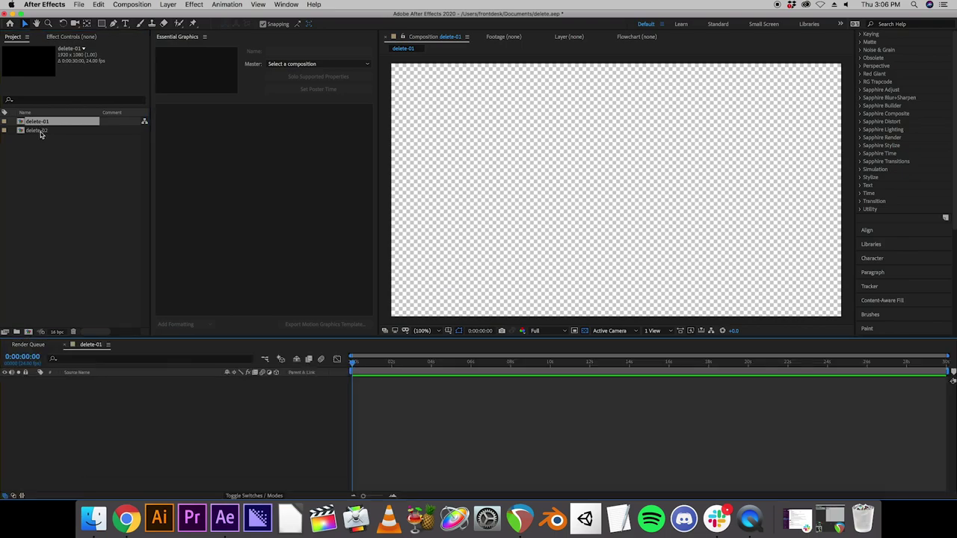
double_click(41, 131)
double_click(39, 122)
click(111, 233)
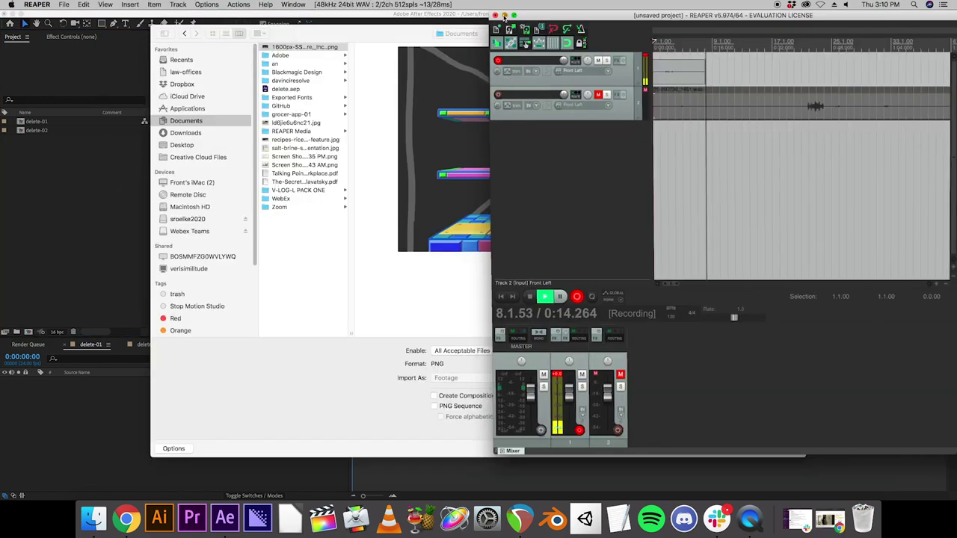
Dismiss the stray import dialog, then import the MP4 video from Downloads via File > Import > File.
click(504, 15)
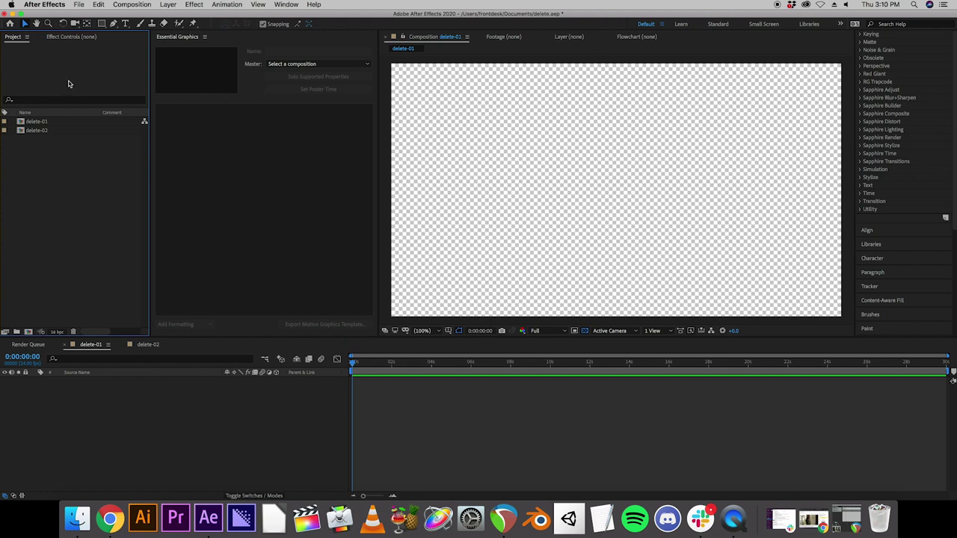
click(78, 4)
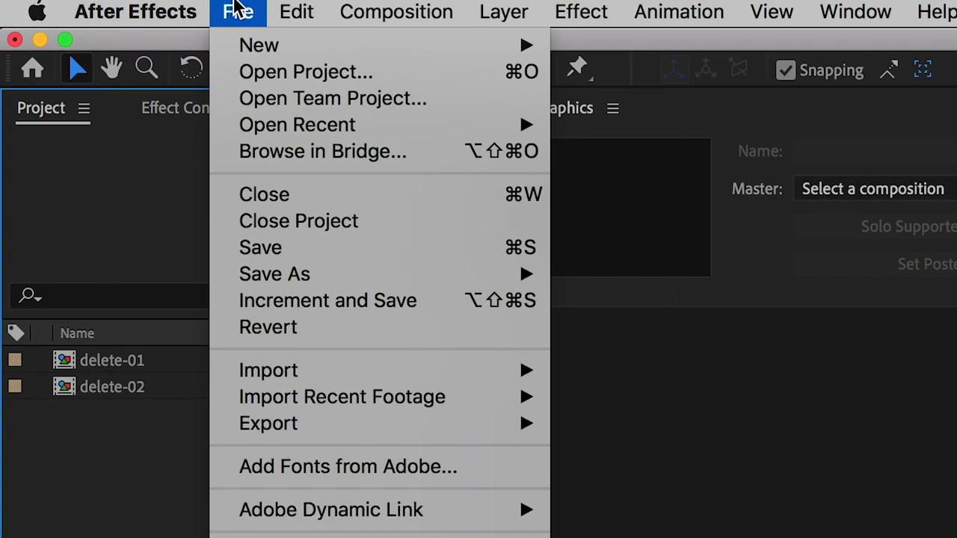
mouse_move(94, 123)
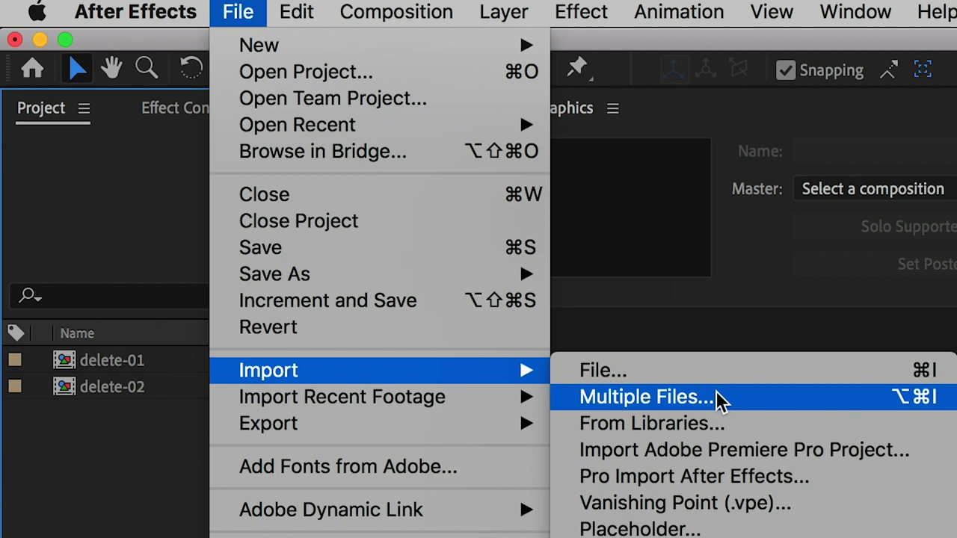
click(590, 380)
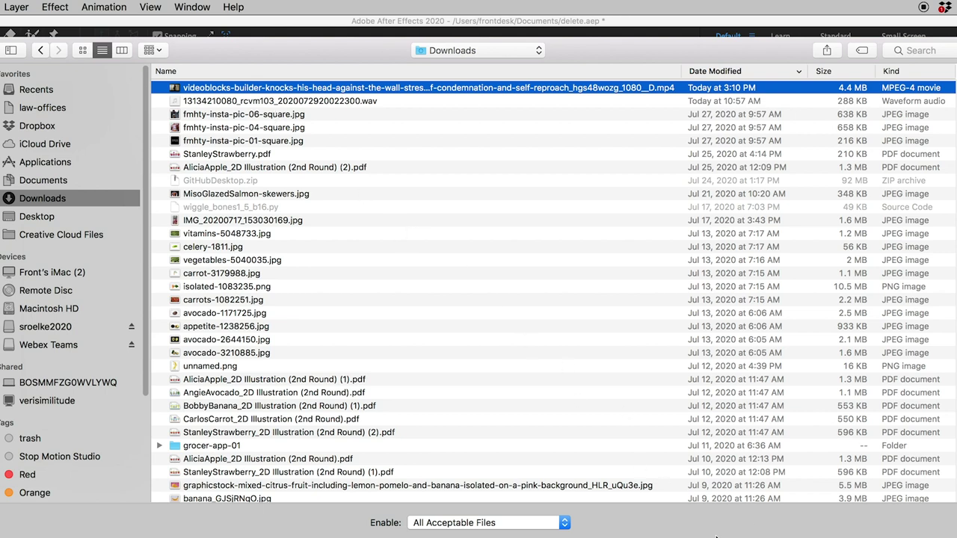
key(Return)
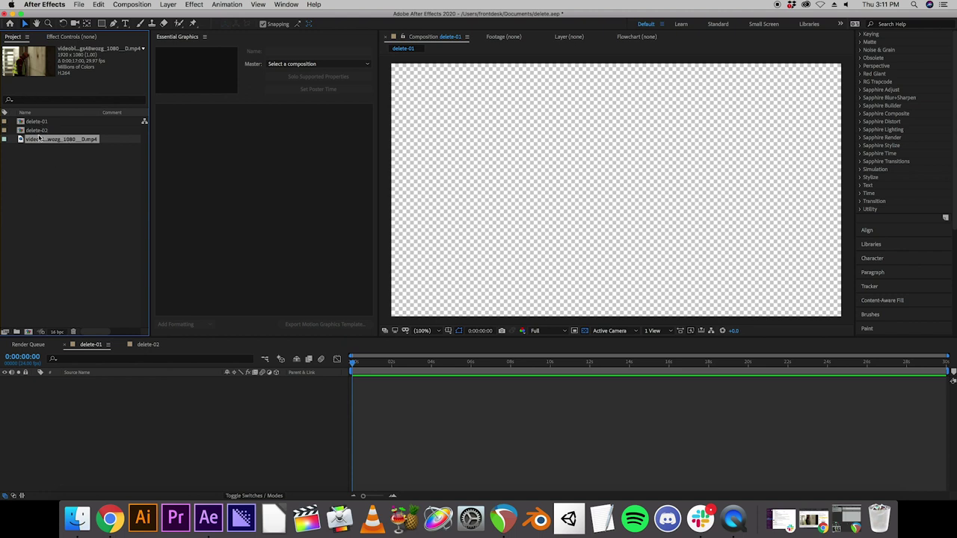
Drag the MP4 into the delete-01 timeline so its layer starts at 0 seconds.
click(39, 160)
click(36, 139)
drag(65, 145, 385, 423)
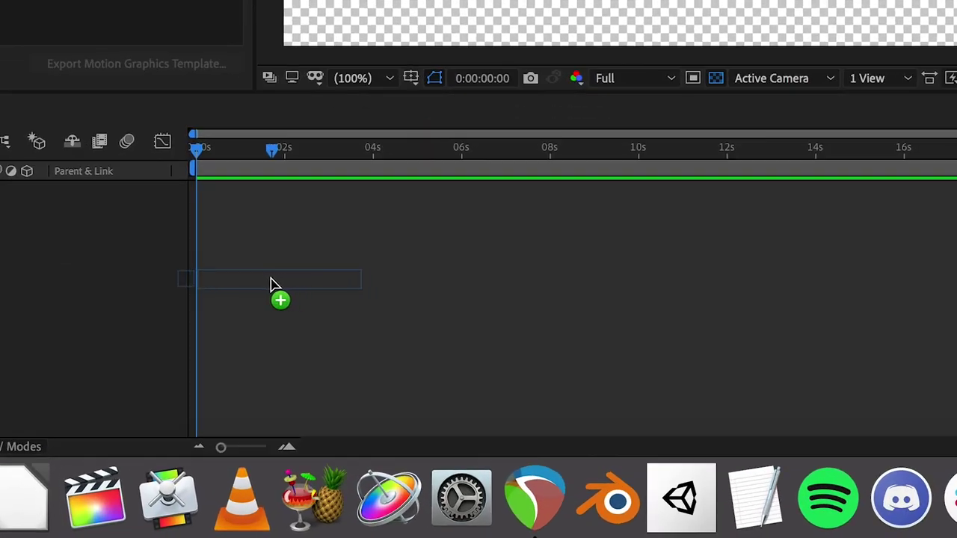
drag(271, 284, 270, 284)
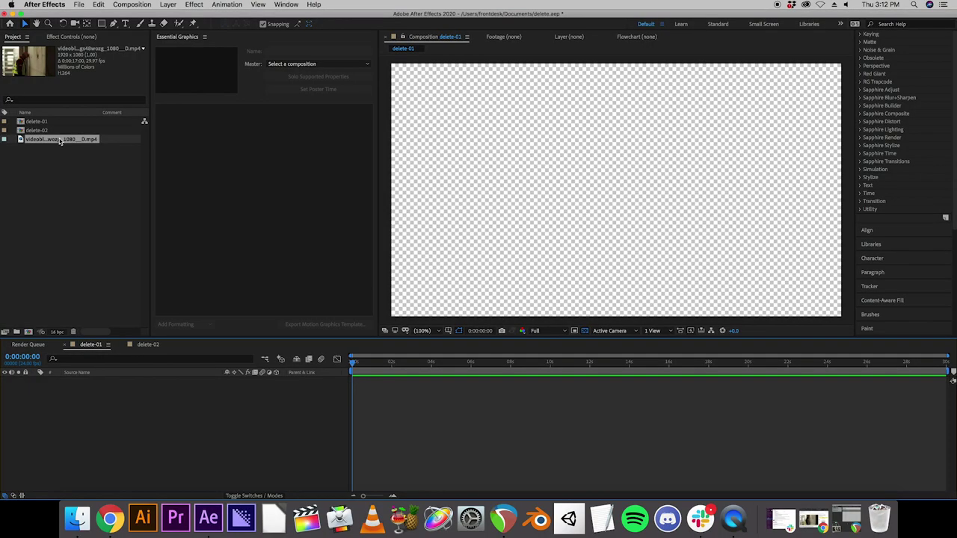
drag(60, 142, 636, 416)
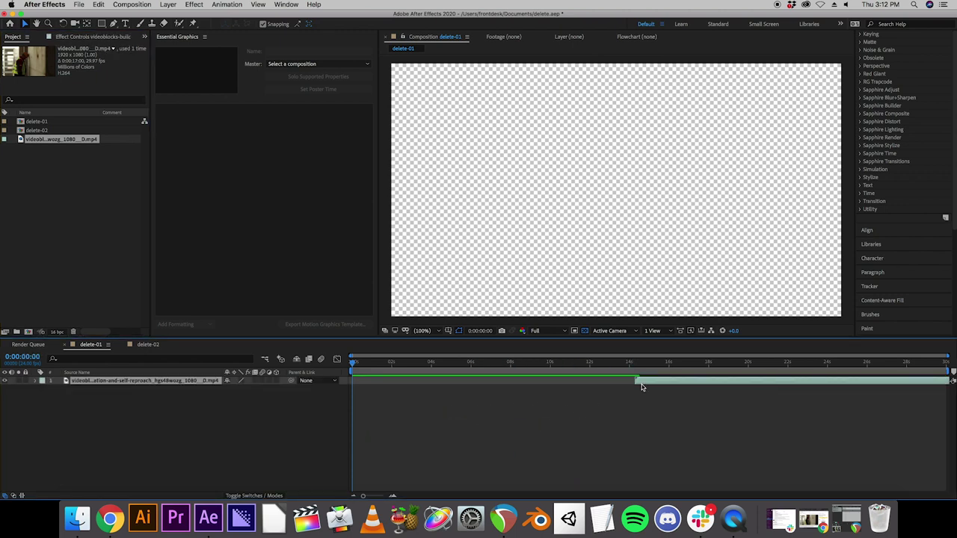
drag(647, 384, 364, 393)
key(super+z)
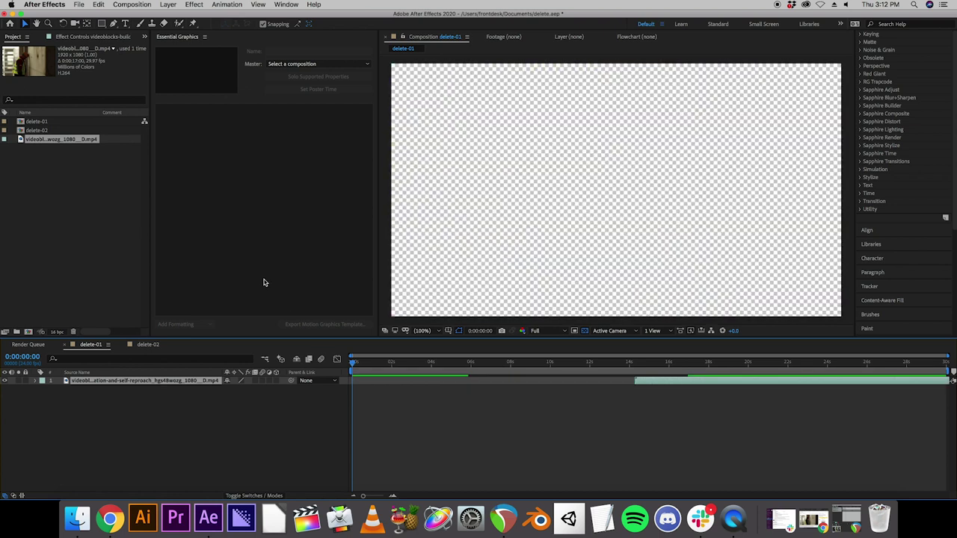
key(super+z)
drag(89, 140, 210, 451)
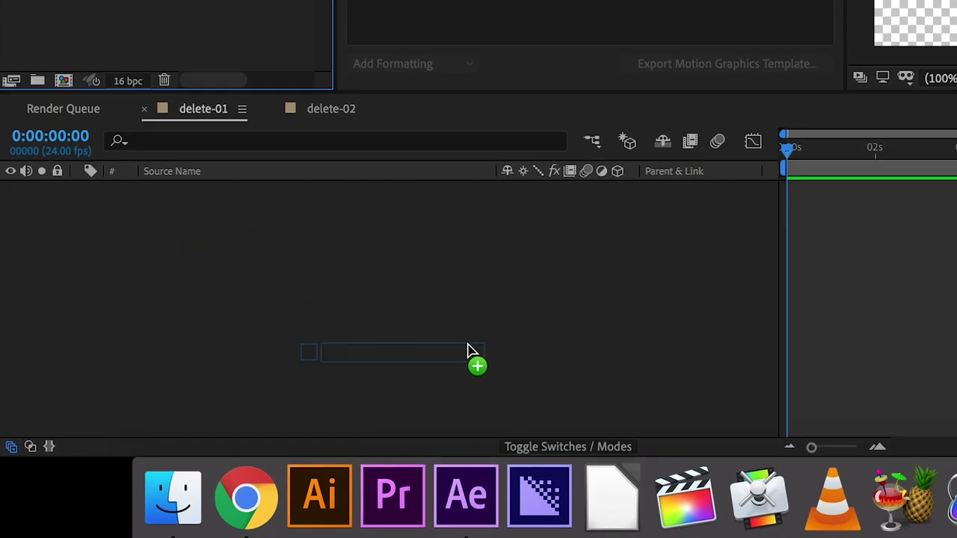
drag(467, 349, 589, 269)
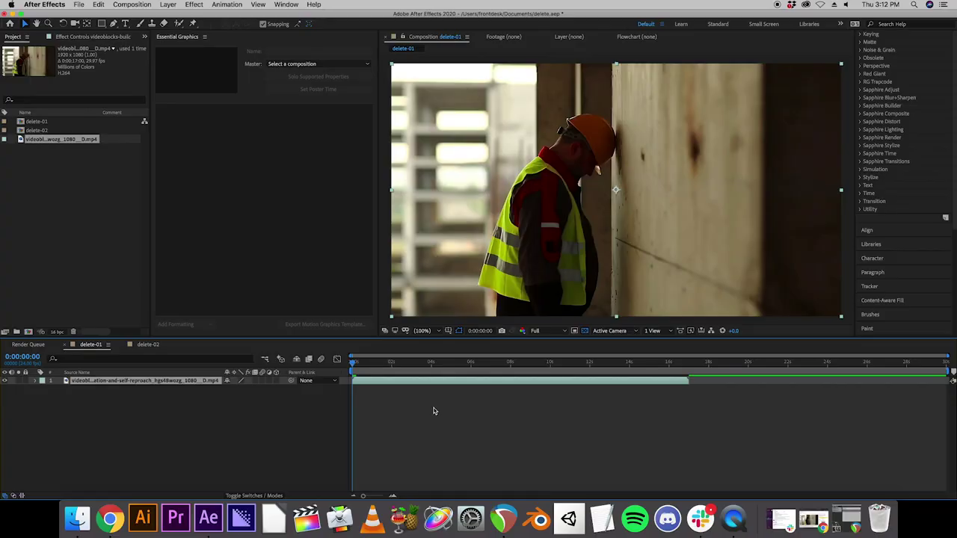
key(space)
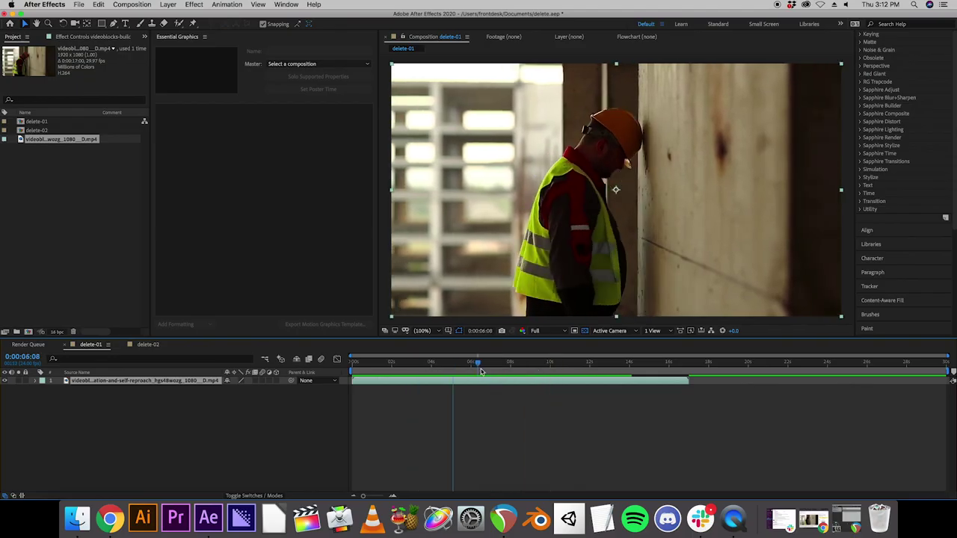
key(space)
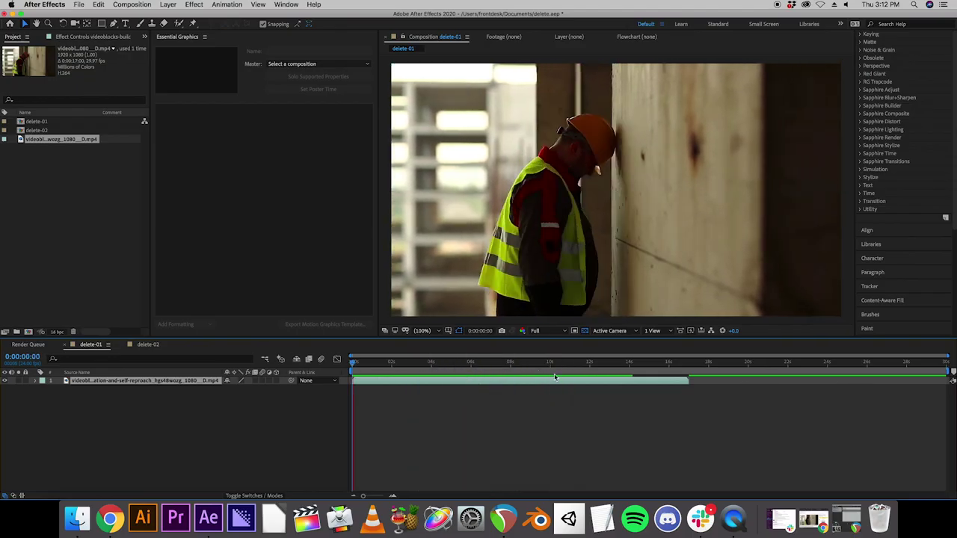
key(space)
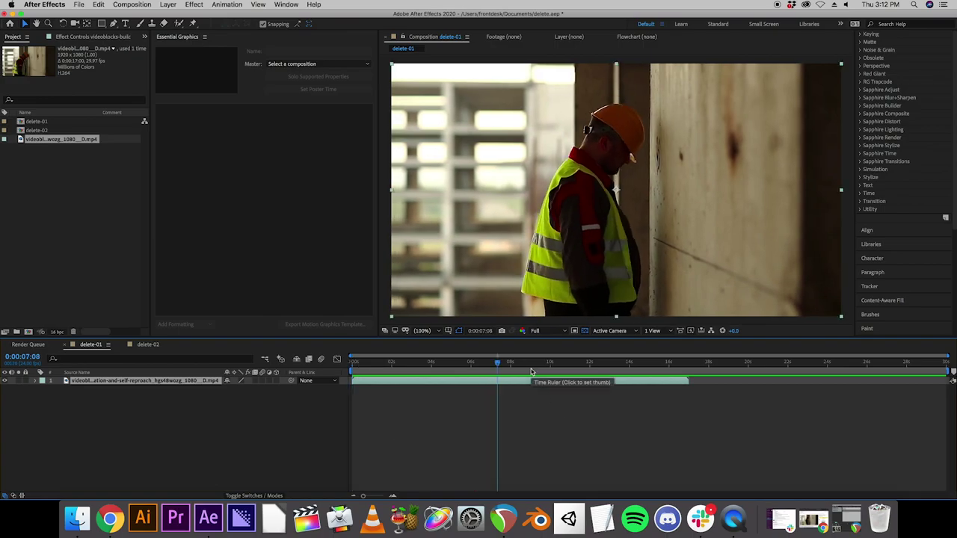
click(367, 365)
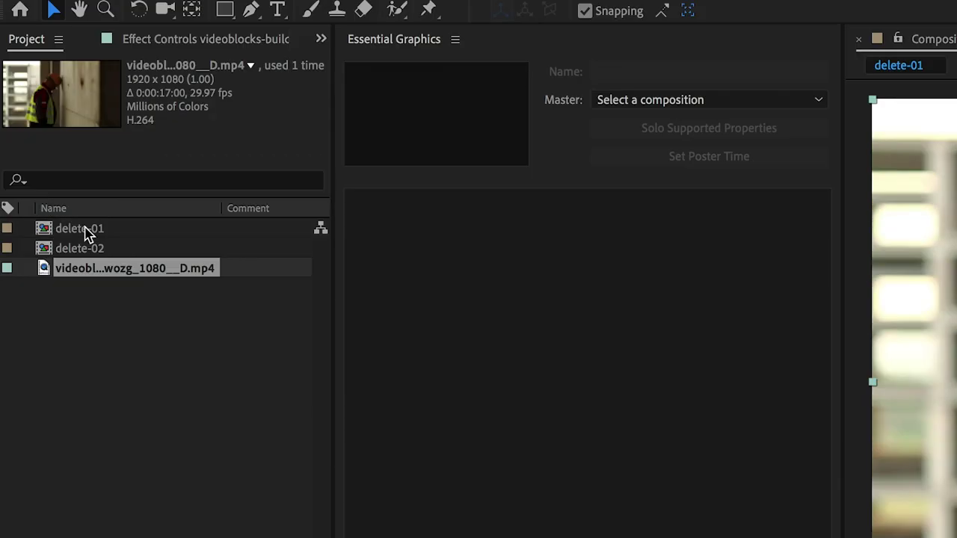
Open delete-02 and drag the MP4 footage into its timeline.
click(84, 230)
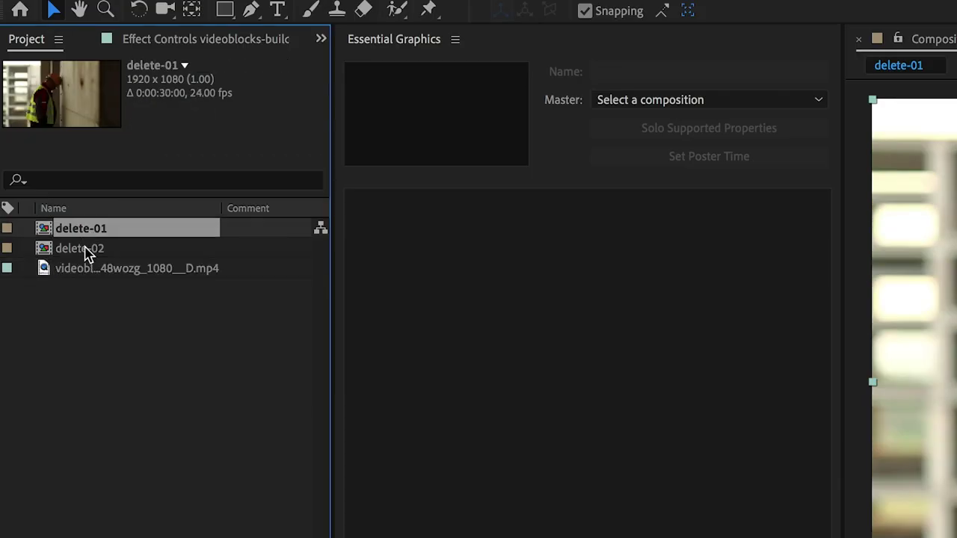
click(85, 251)
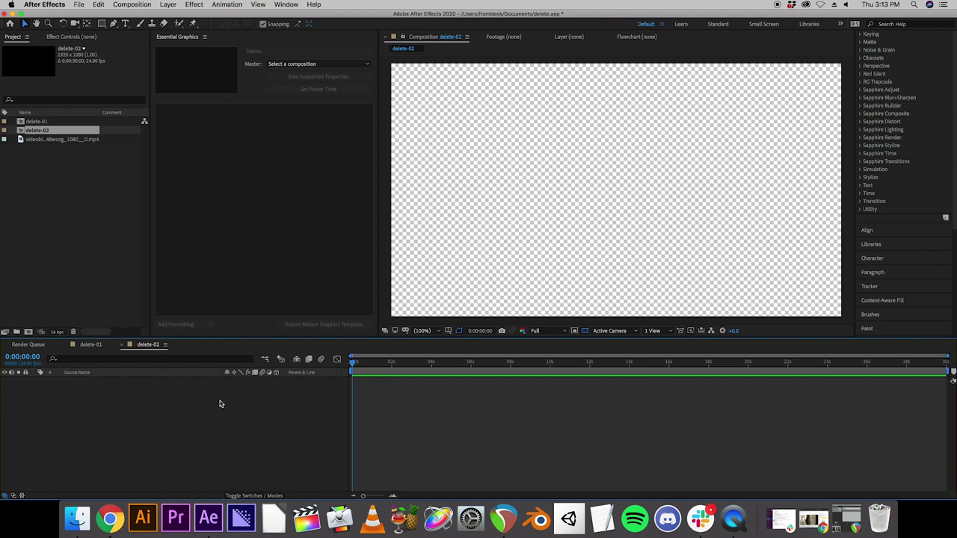
click(61, 141)
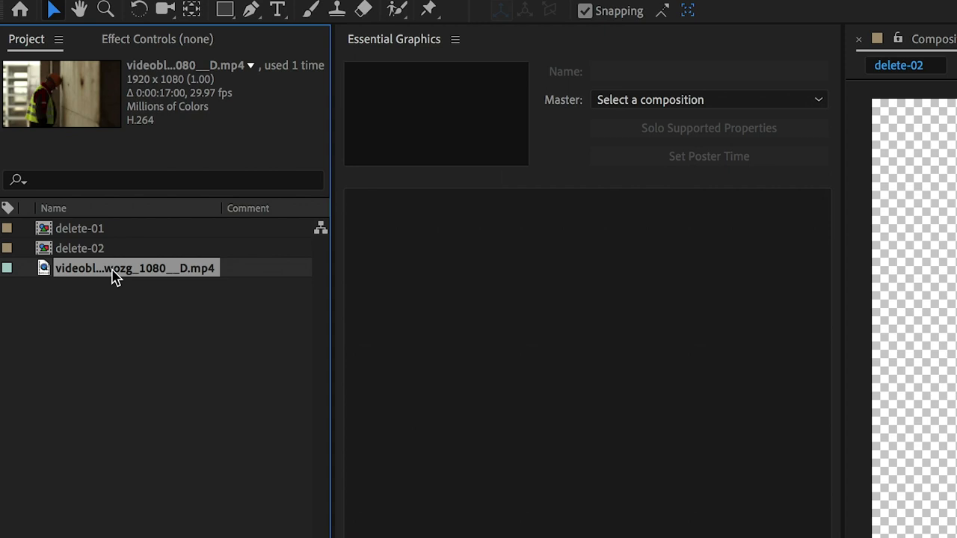
drag(113, 276, 527, 257)
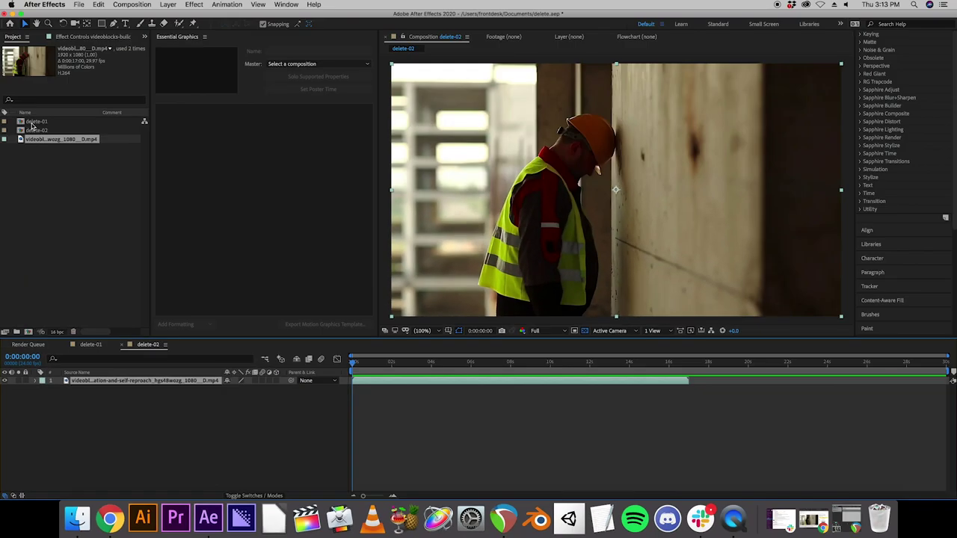
Delete the mistakenly imported fmhty-insta-pic-06-square.jpg image and bring up File > Import again.
double_click(34, 122)
click(43, 131)
click(43, 122)
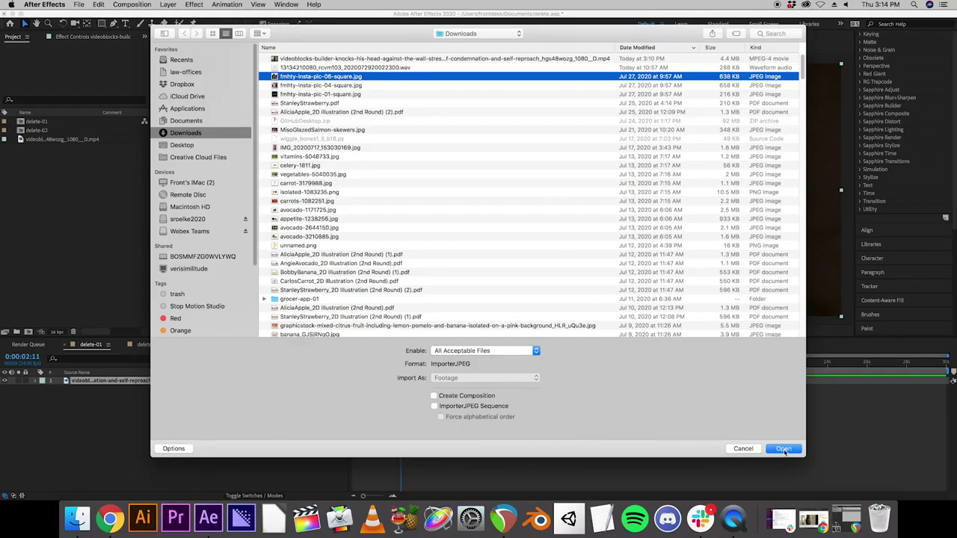
click(782, 449)
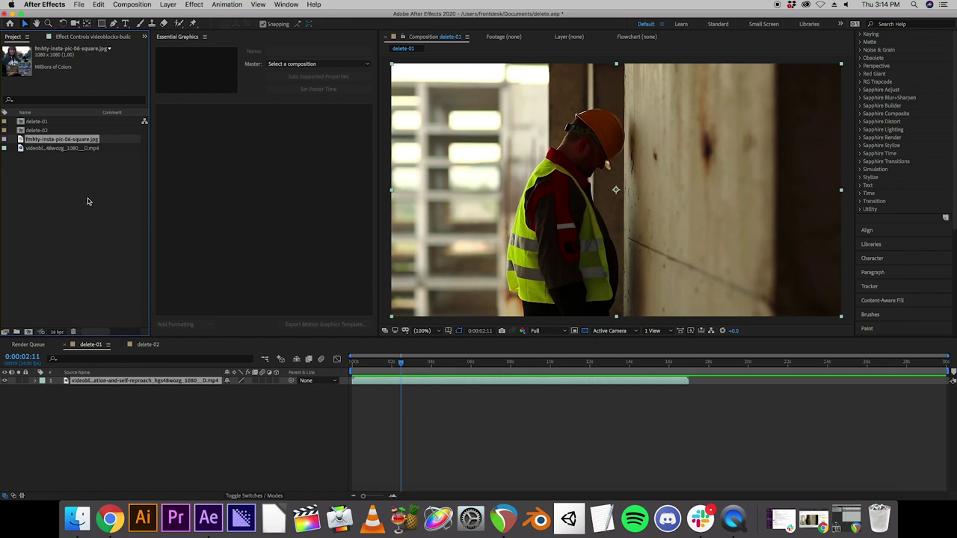
key(Delete)
click(79, 5)
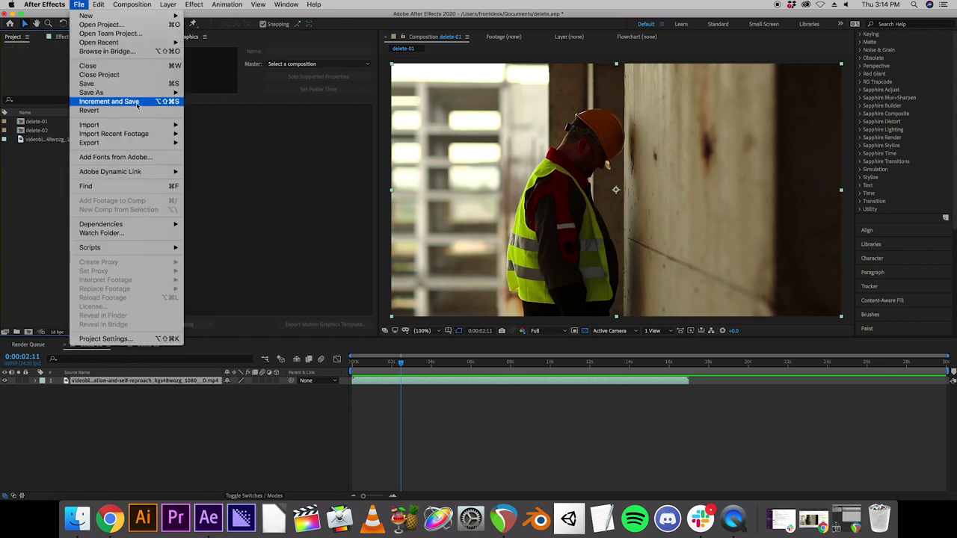
mouse_move(160, 125)
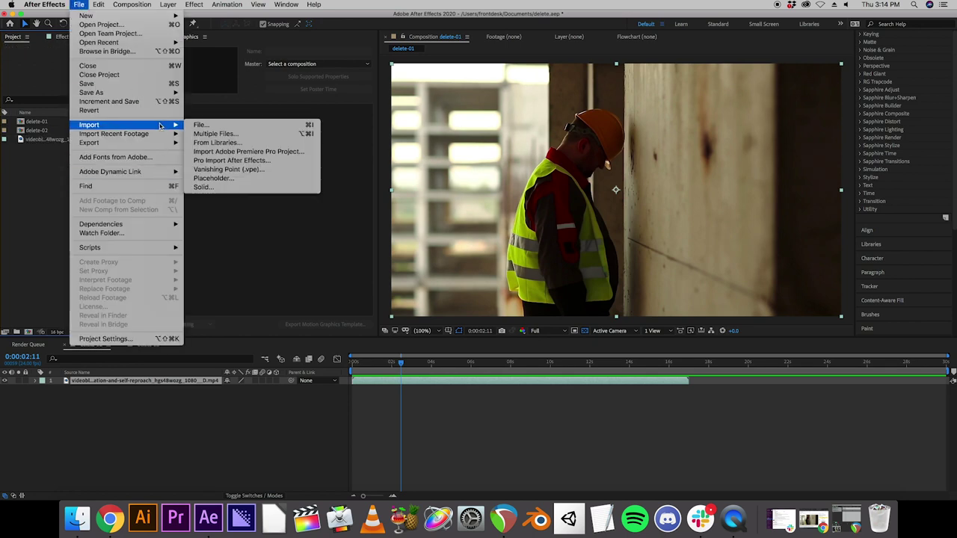
click(200, 125)
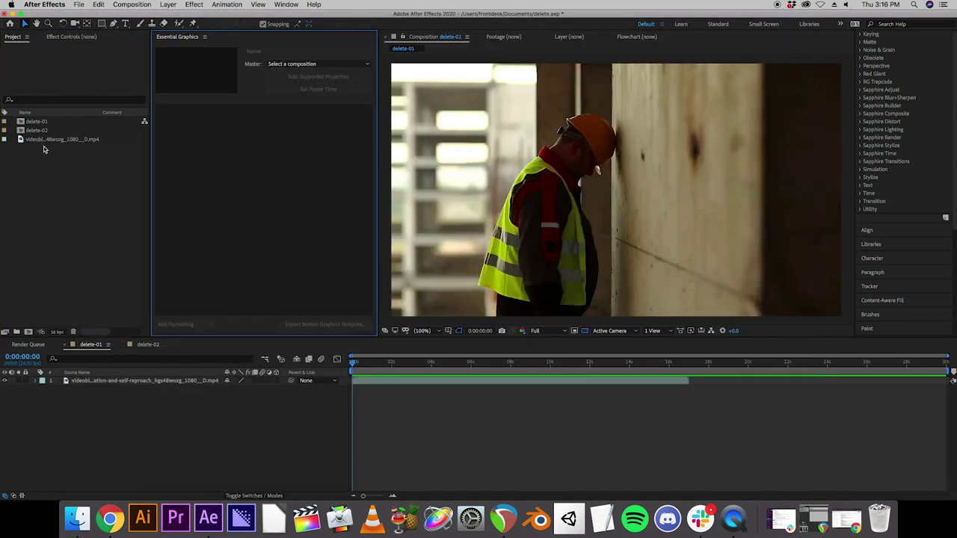
Create a compositions-01 folder and move delete-01 and delete-02 into it.
right_click(53, 158)
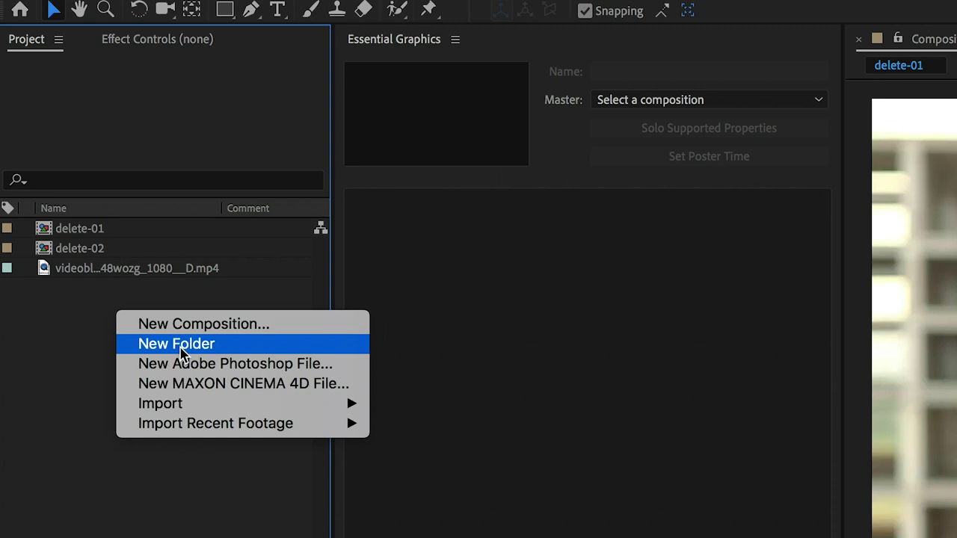
click(182, 345)
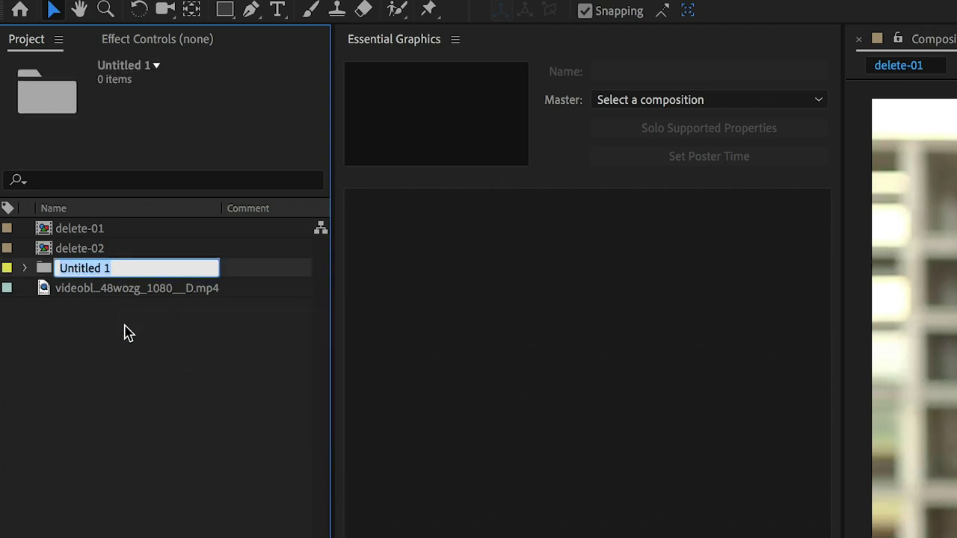
text(compositions-01)
key(Return)
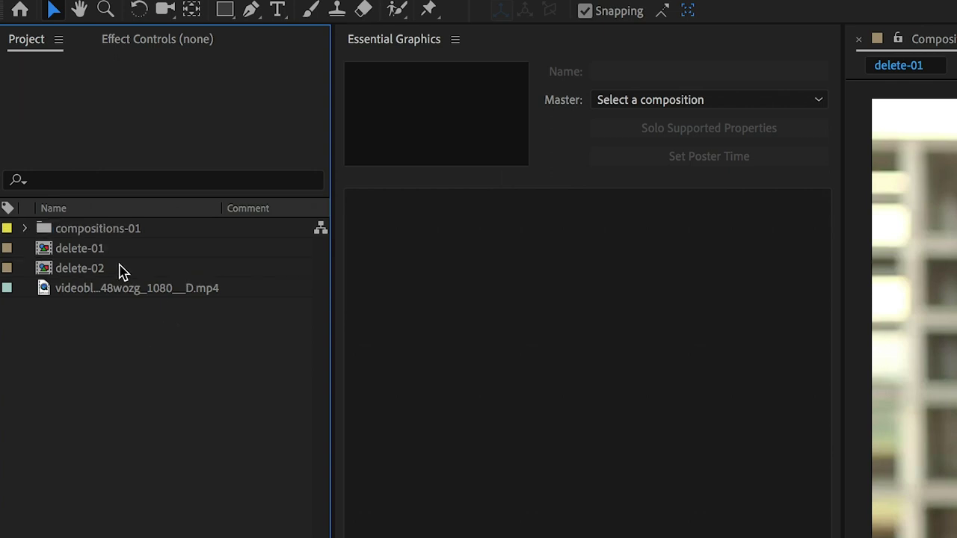
click(113, 254)
shift+click(109, 273)
drag(110, 254, 112, 229)
click(114, 331)
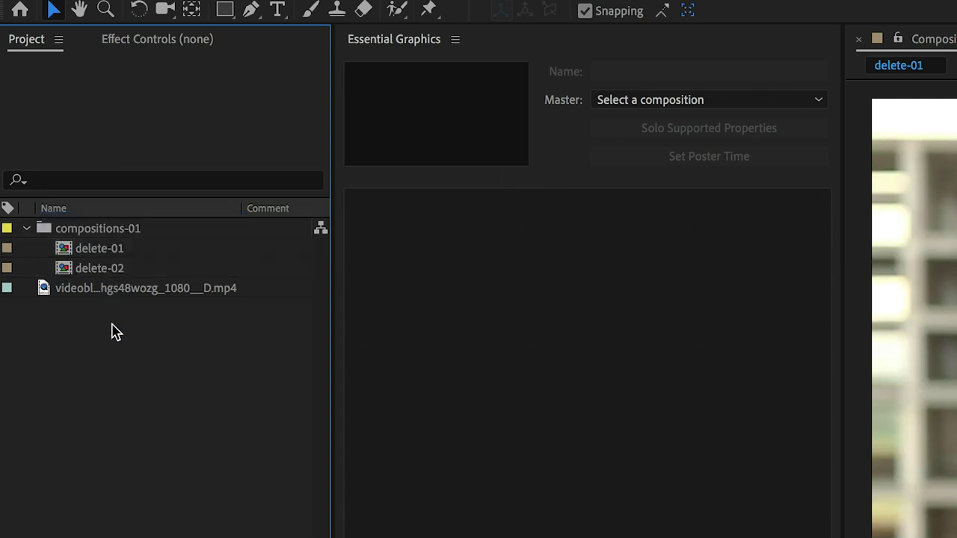
Move the video file into the clips-01 folder and check both folders by toggling them.
right_click(114, 330)
click(146, 340)
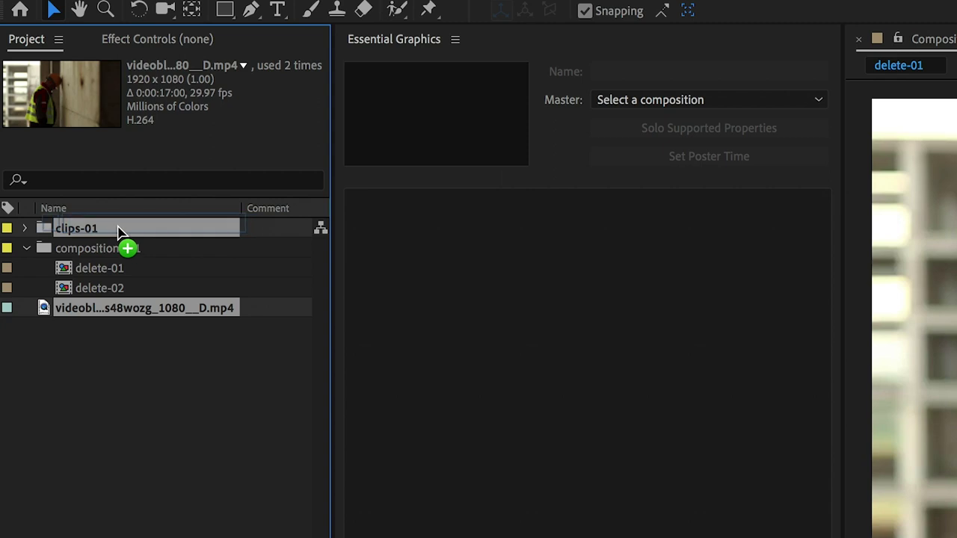
drag(115, 231, 113, 230)
click(27, 229)
click(27, 269)
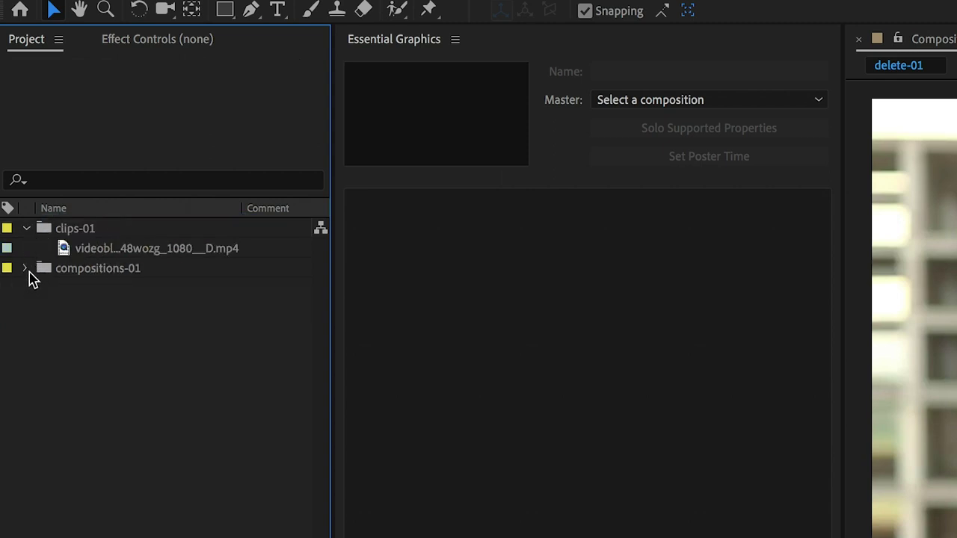
click(27, 228)
click(27, 229)
click(27, 268)
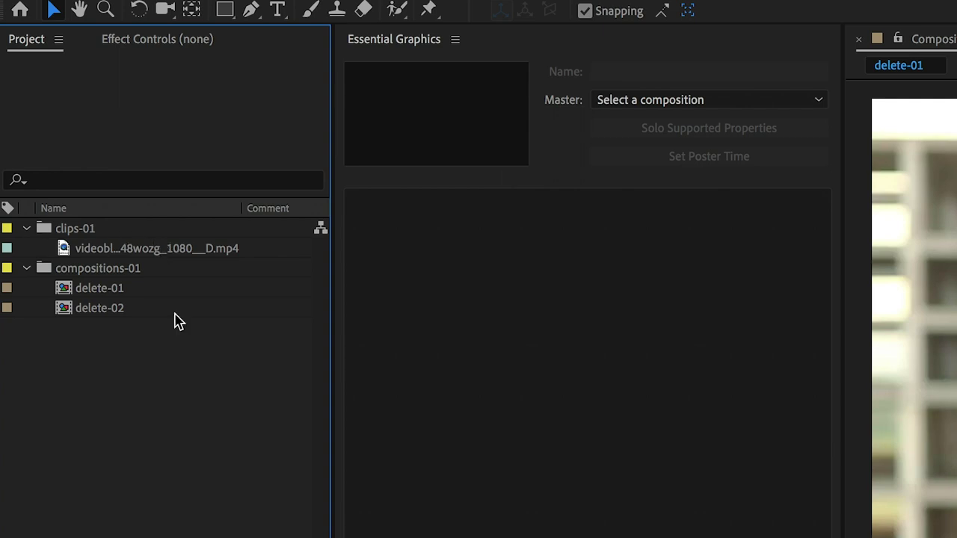
Select the compositions and folders, then expand clips-01 to reveal the video file.
click(105, 312)
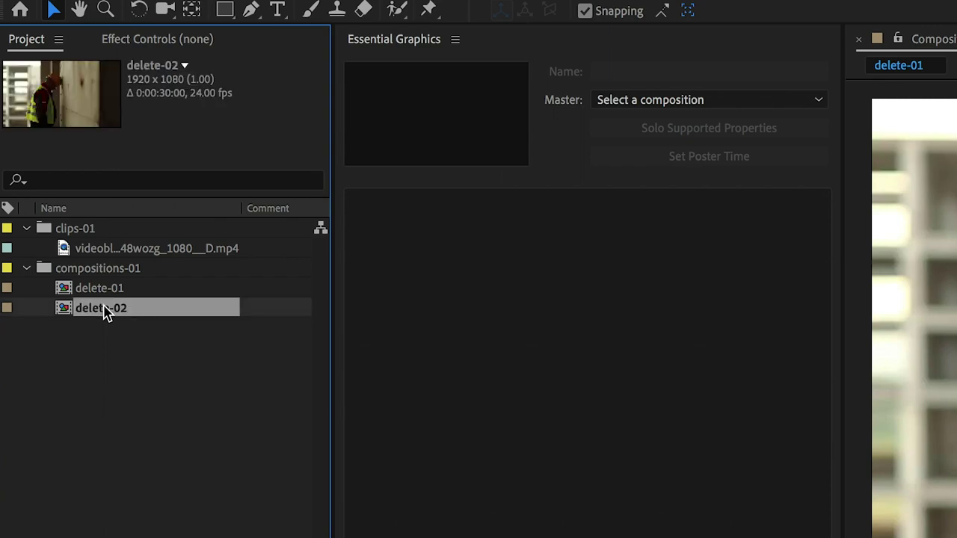
click(113, 291)
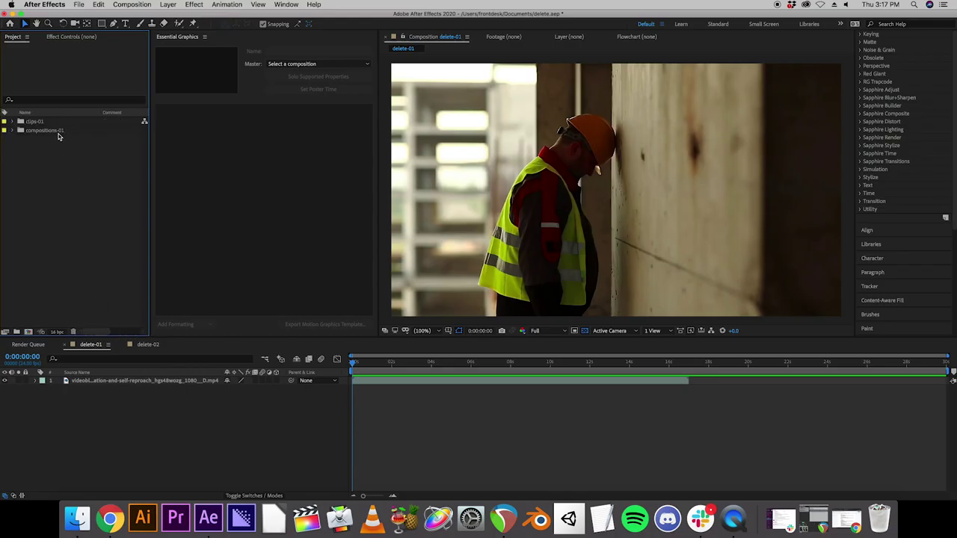
click(56, 130)
click(45, 123)
click(12, 122)
Adjust the Project panel divider width and save the delete After Effects project.
drag(150, 93, 135, 56)
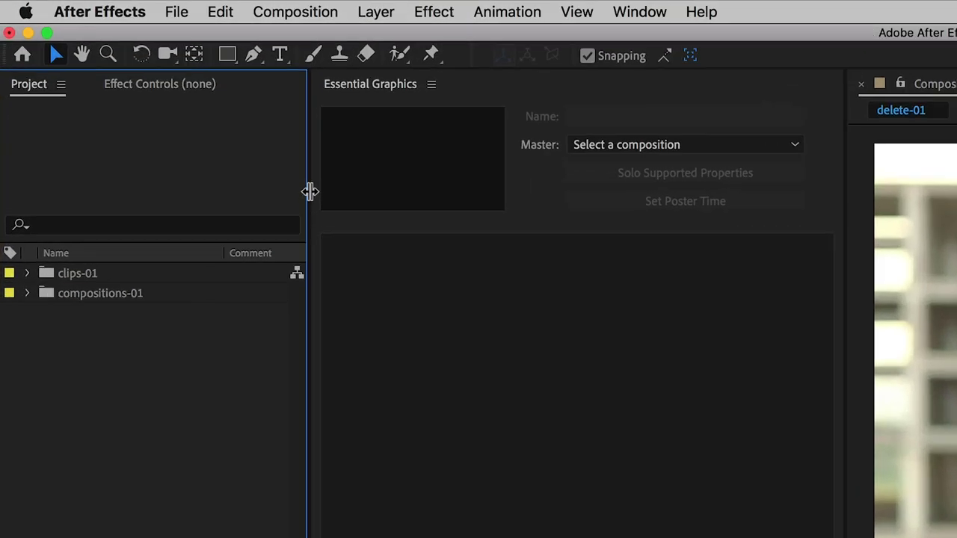
mouse_move(310, 192)
mouse_down()
mouse_move(292, 186)
mouse_move(303, 187)
mouse_up()
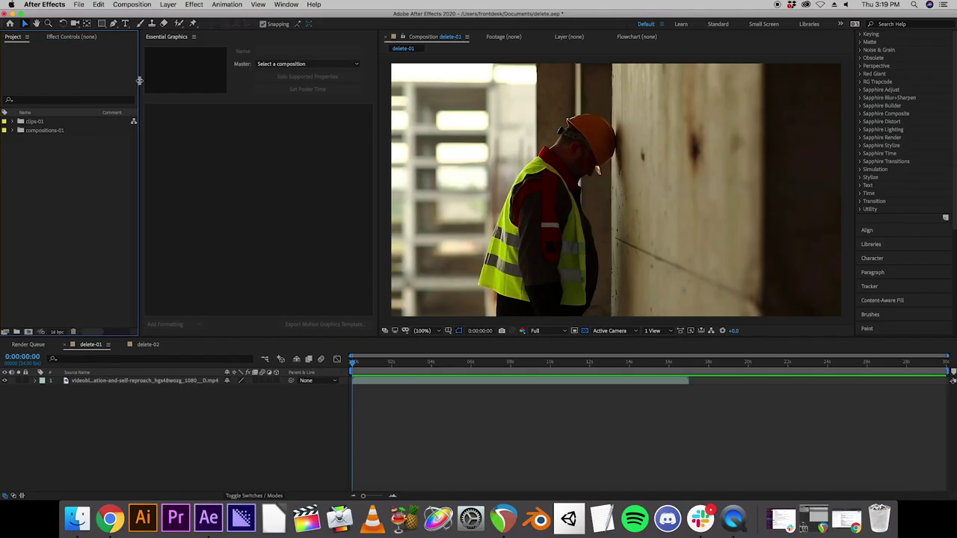
drag(136, 80, 140, 81)
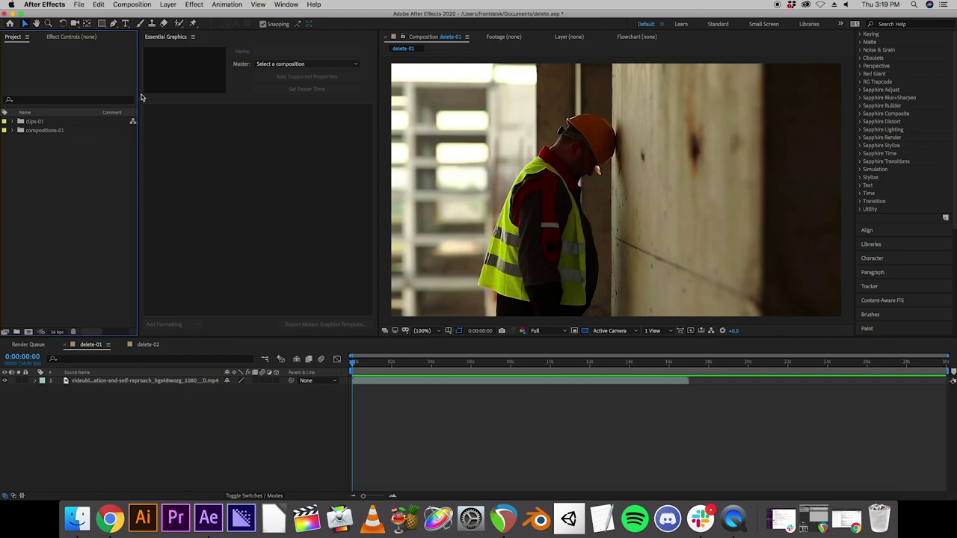
drag(140, 96, 142, 88)
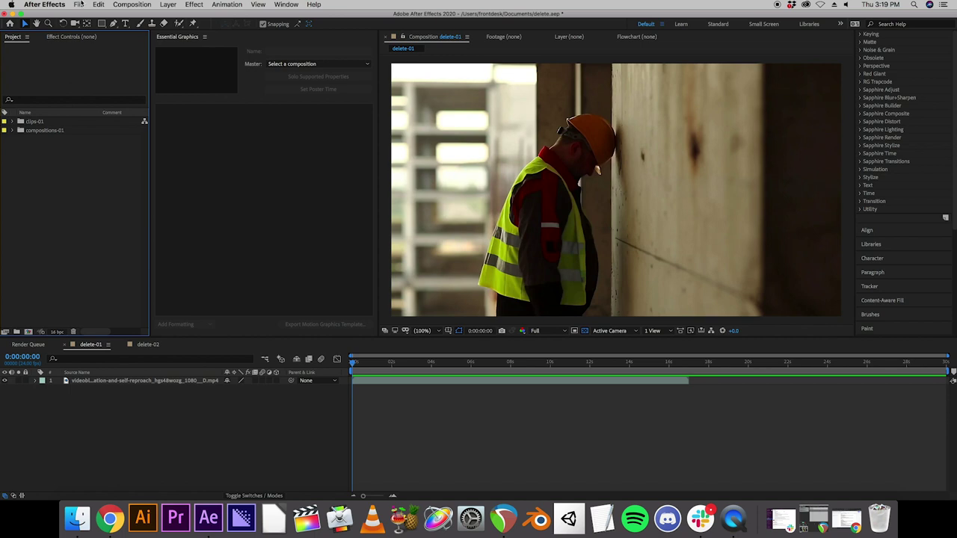
click(80, 5)
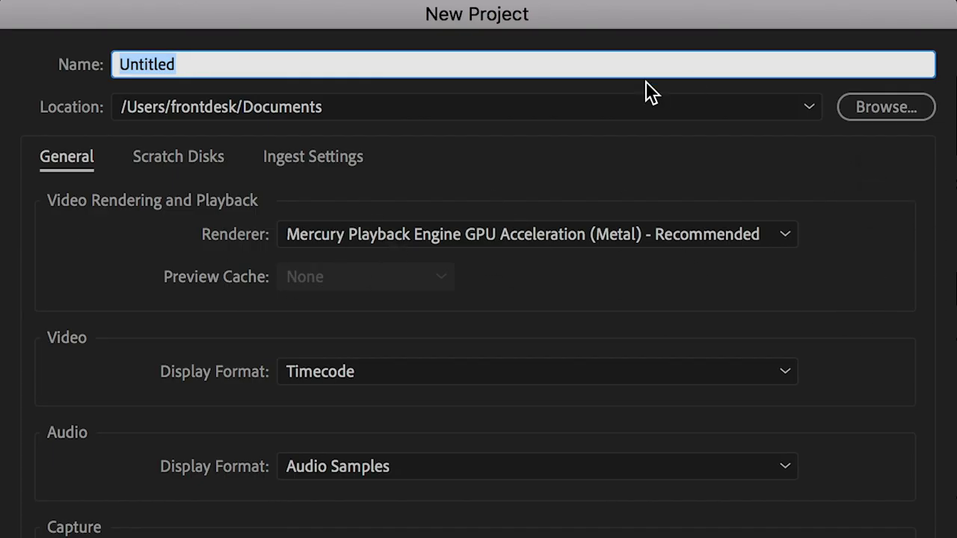
Name the new Premiere Pro project 'delete' and keep Documents as its location.
text(delete)
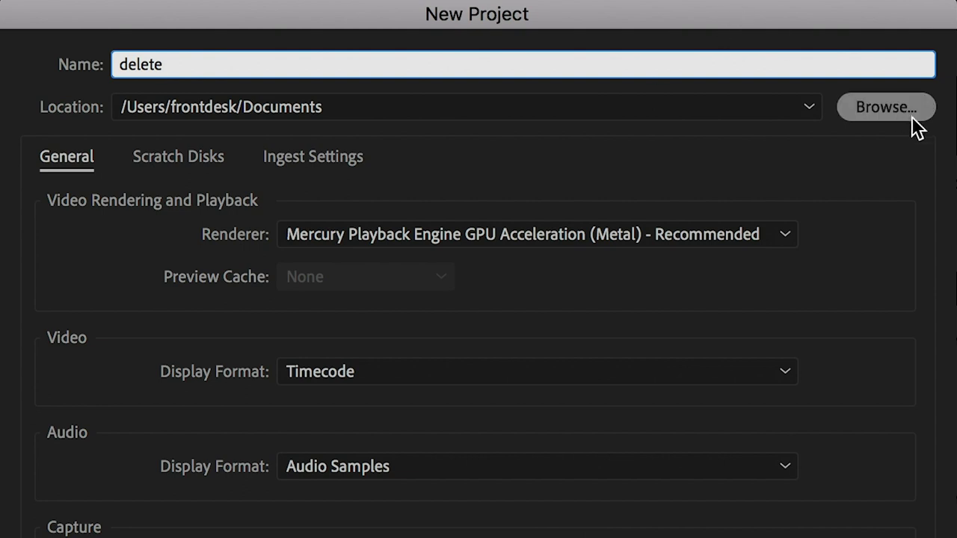
click(882, 110)
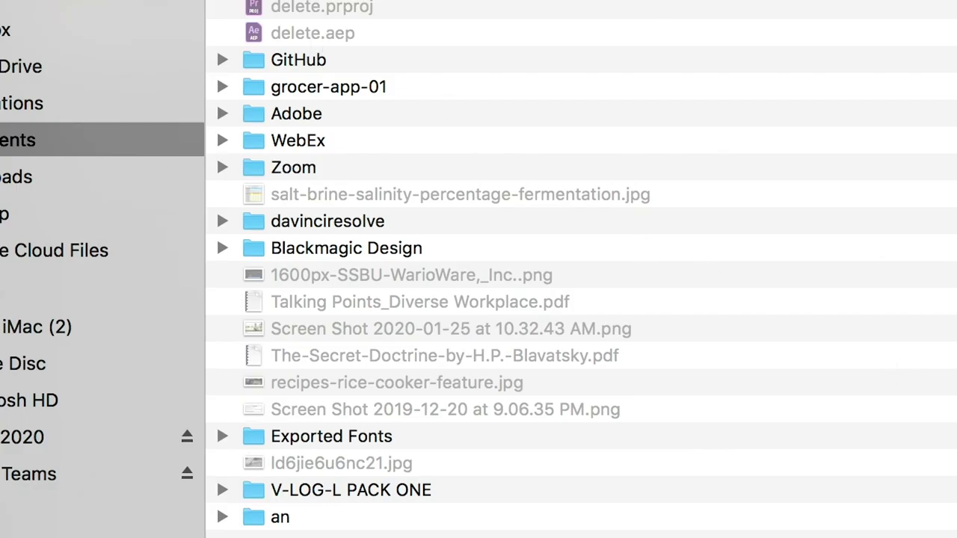
key(Escape)
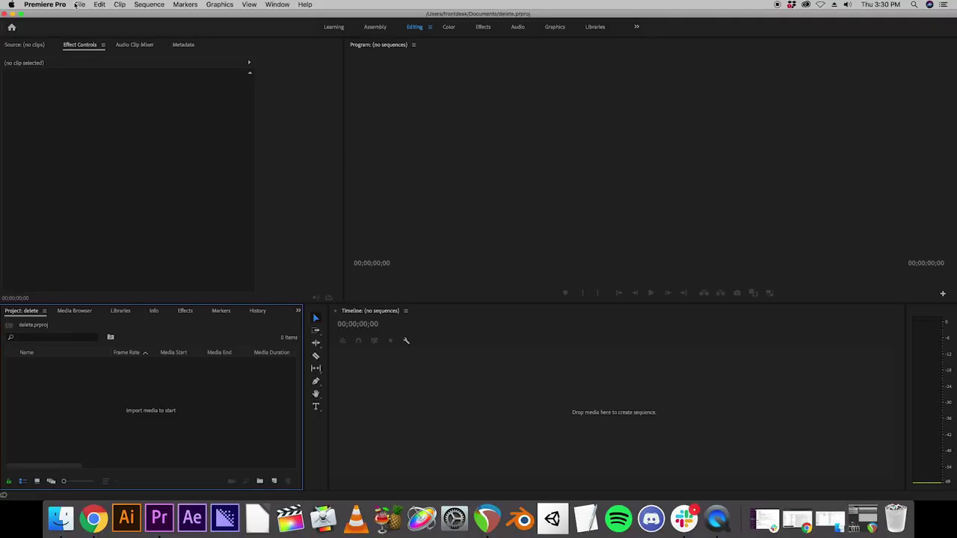
Import the videoblocks construction-worker clip from Downloads and build a 17-second sequence from it.
click(80, 5)
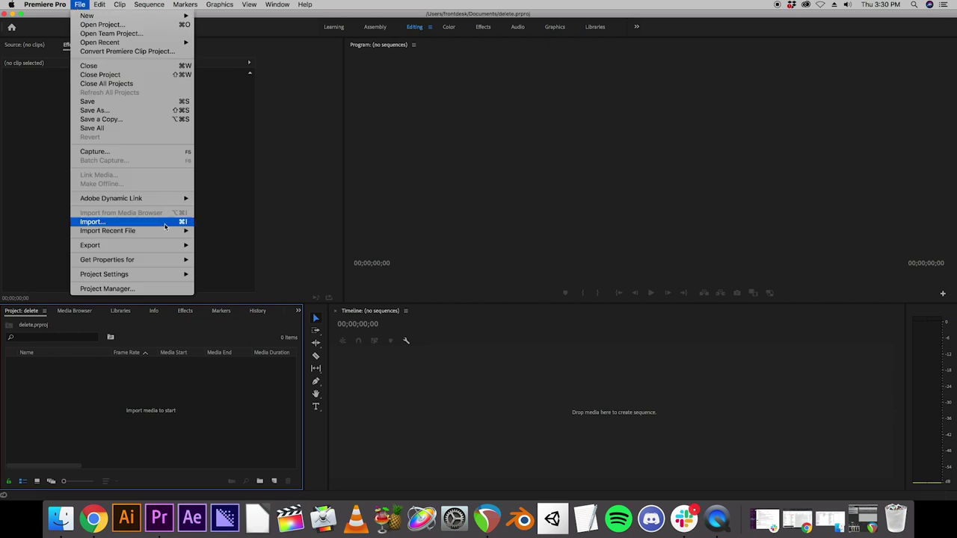
click(163, 222)
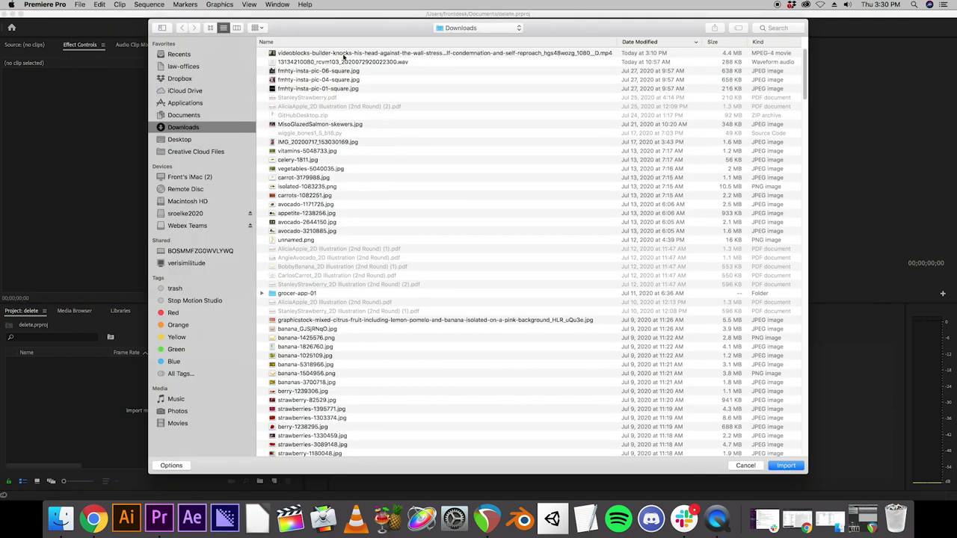
click(344, 56)
click(785, 465)
drag(80, 363, 459, 408)
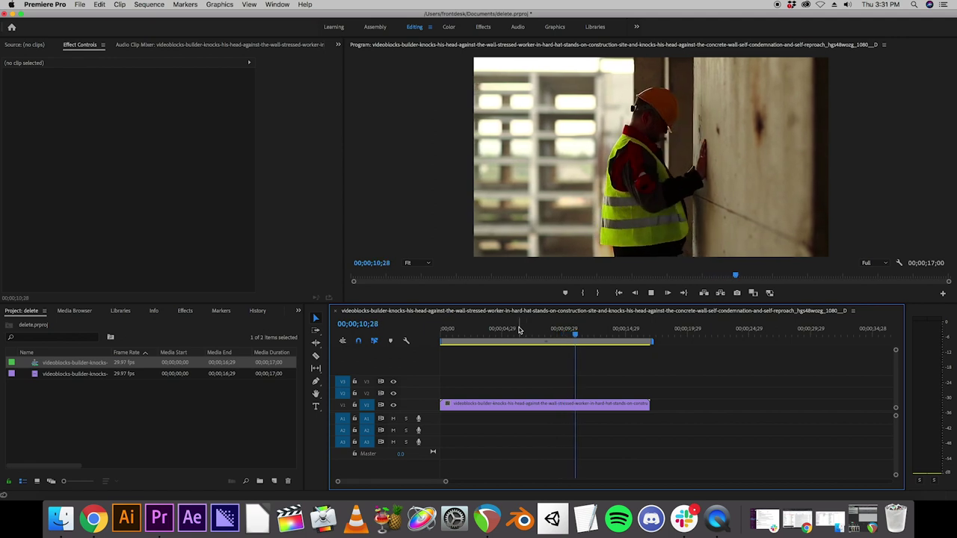
key(space)
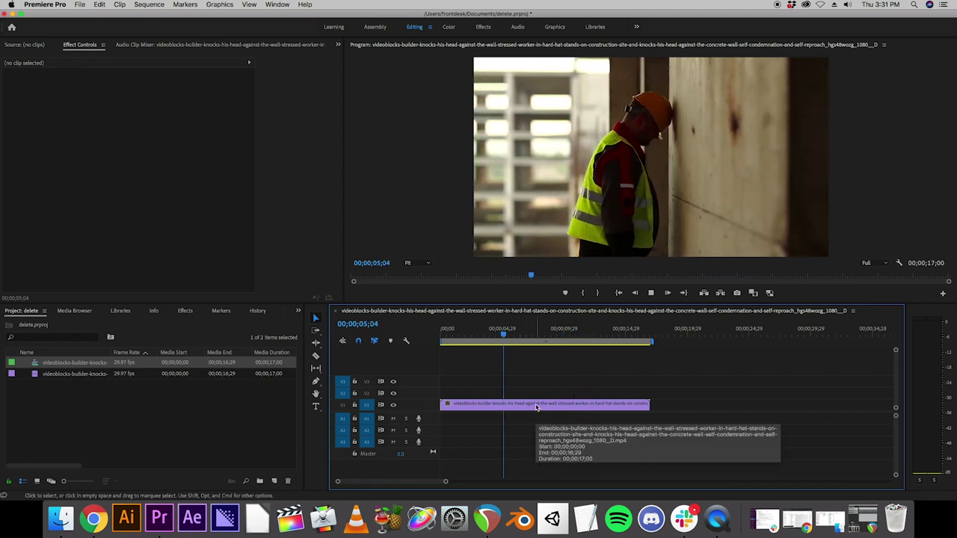
key(space)
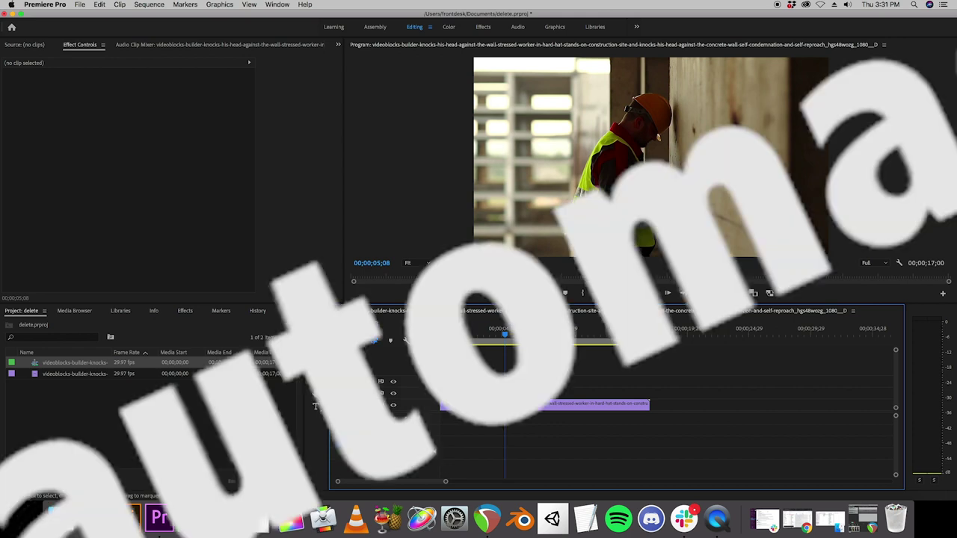
click(491, 414)
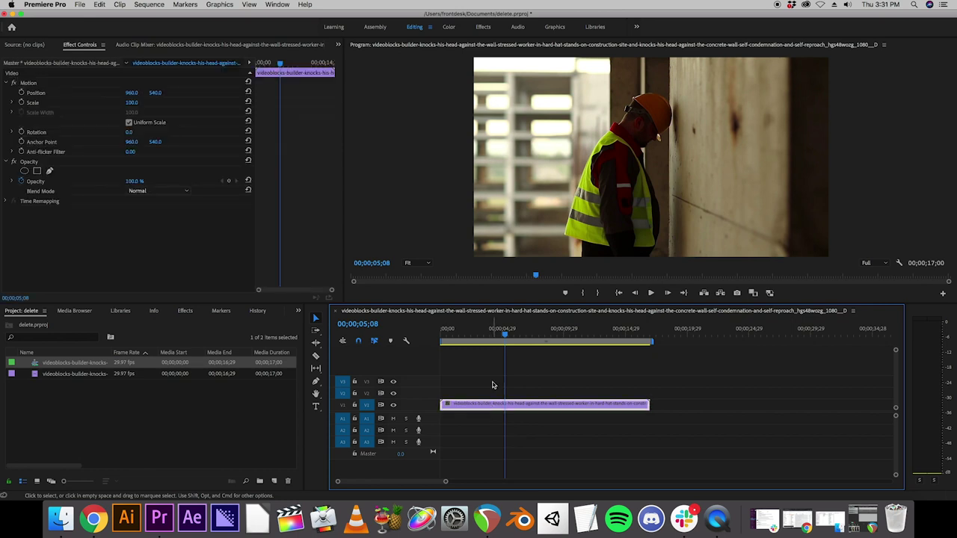
drag(465, 330, 564, 331)
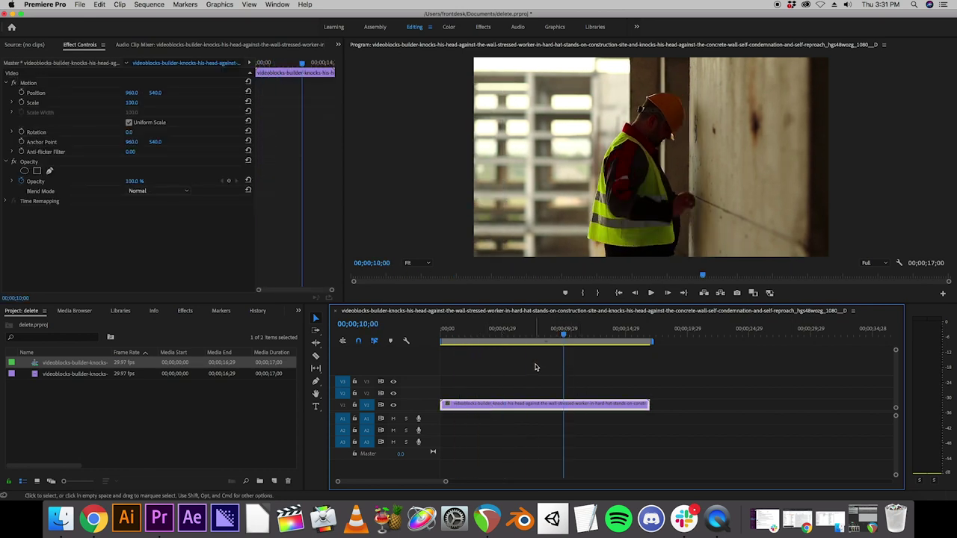
click(536, 367)
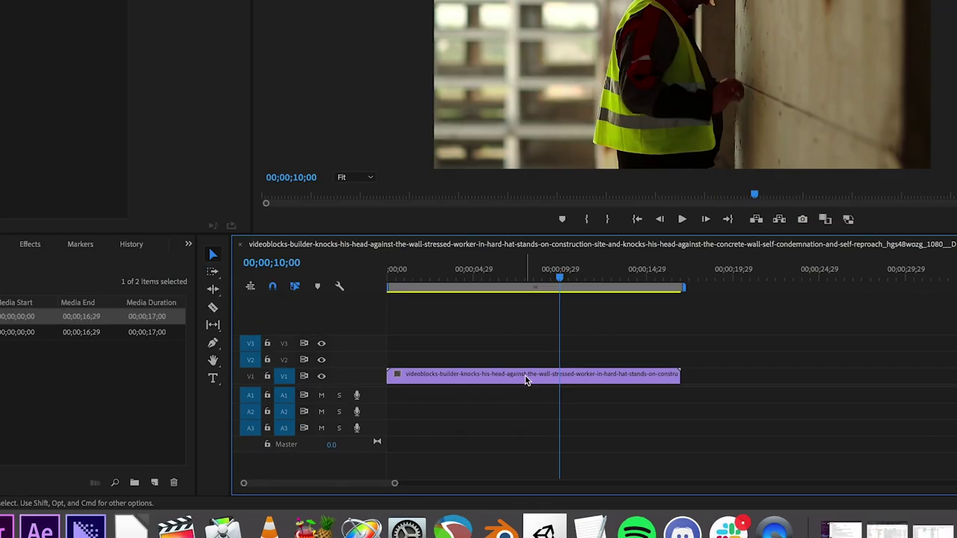
Replace the V1 clip with a linked After Effects composition and begin saving the new project.
right_click(541, 411)
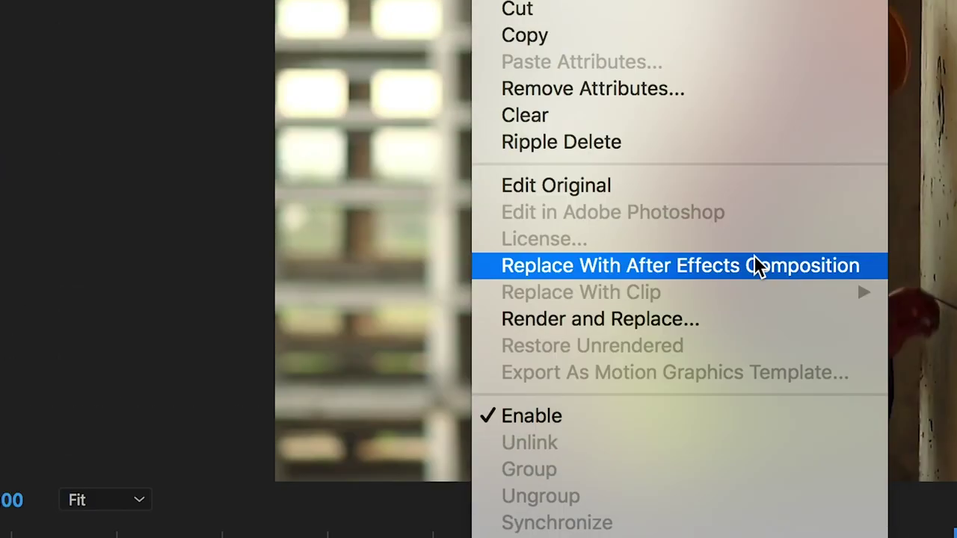
click(754, 255)
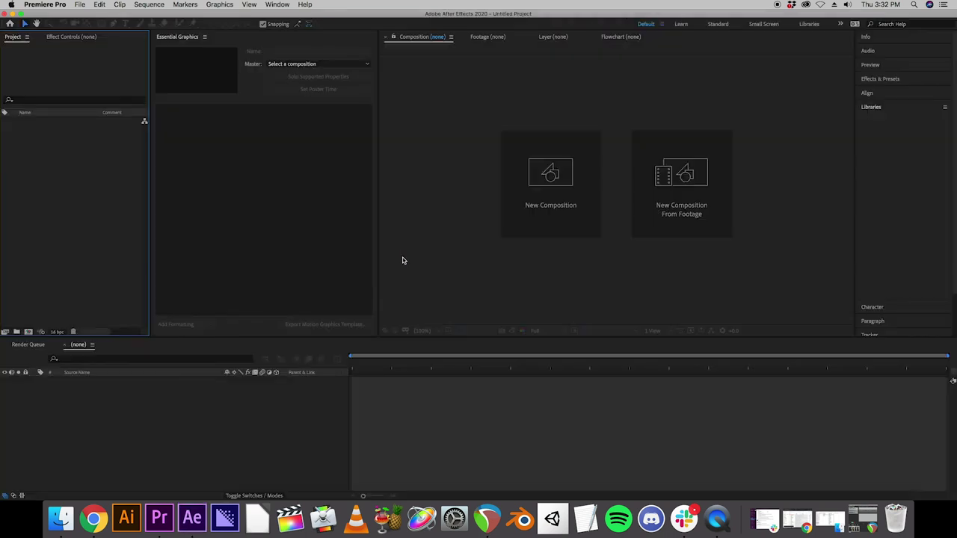
key(super+s)
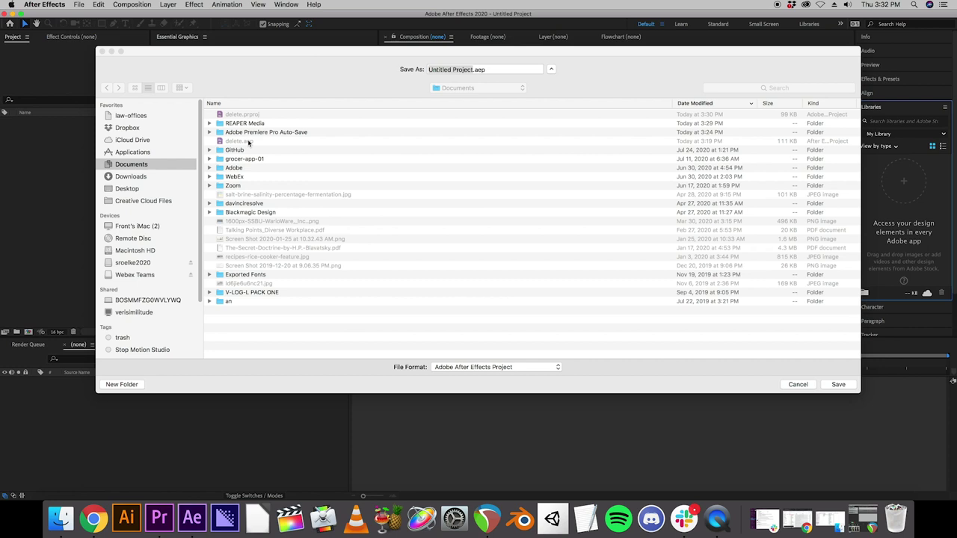
Save the new After Effects project as delete.aep, replacing the existing file.
click(475, 68)
drag(473, 69, 385, 62)
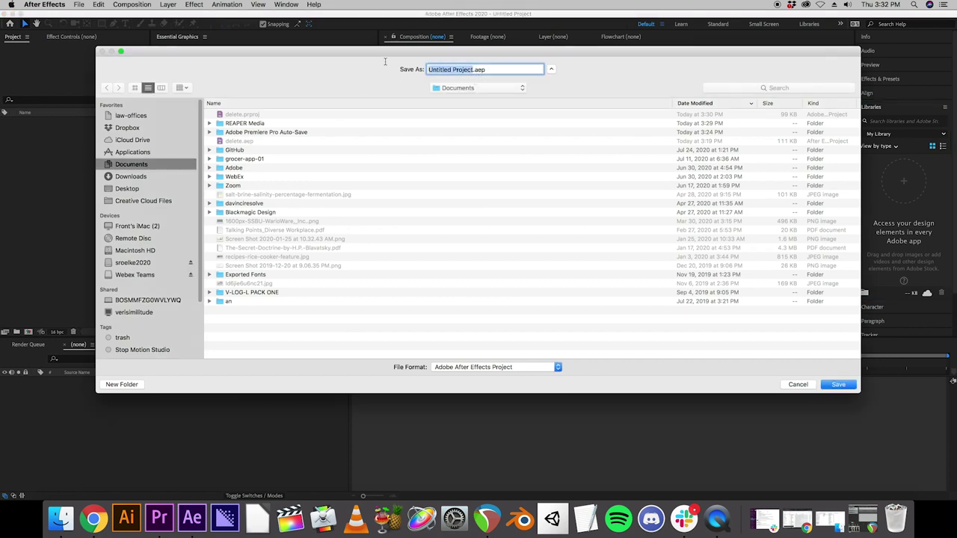
text(delete)
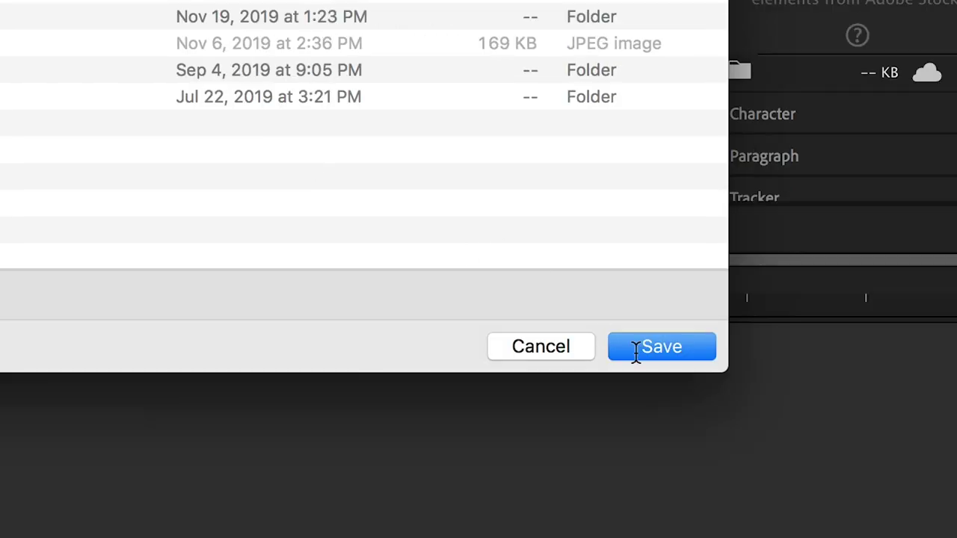
click(667, 338)
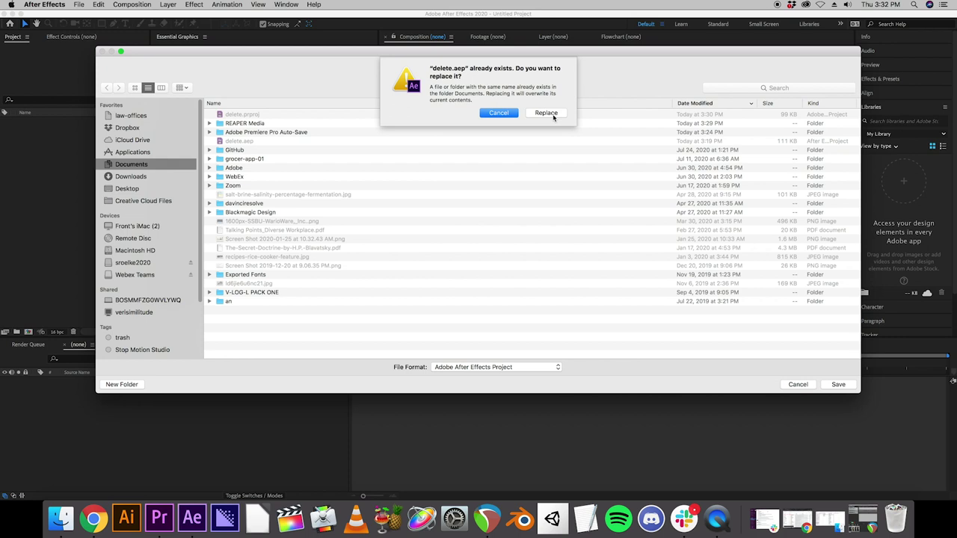
click(545, 113)
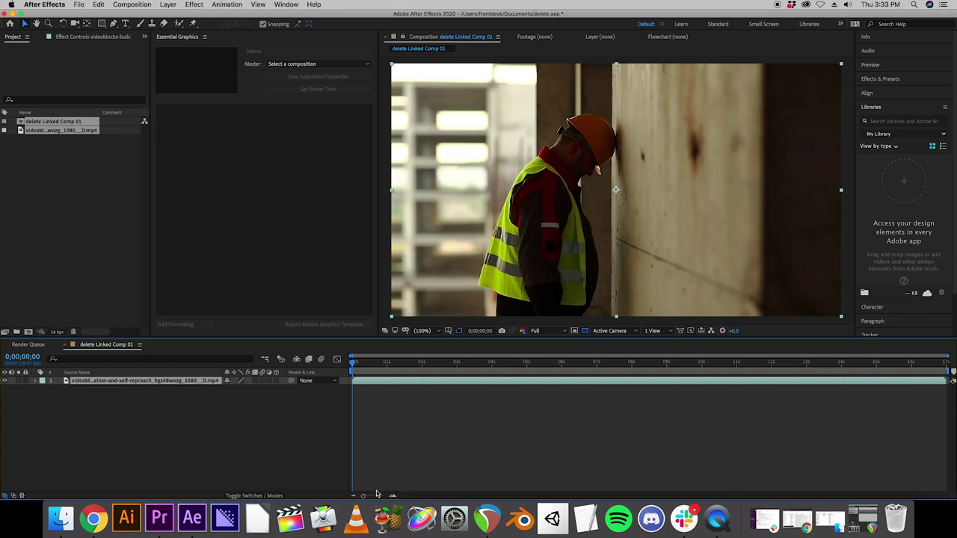
click(946, 365)
key(Page_Up)
key(Page_Up)
key(Page_Up)
key(Page_Up)
key(Page_Up)
key(Page_Up)
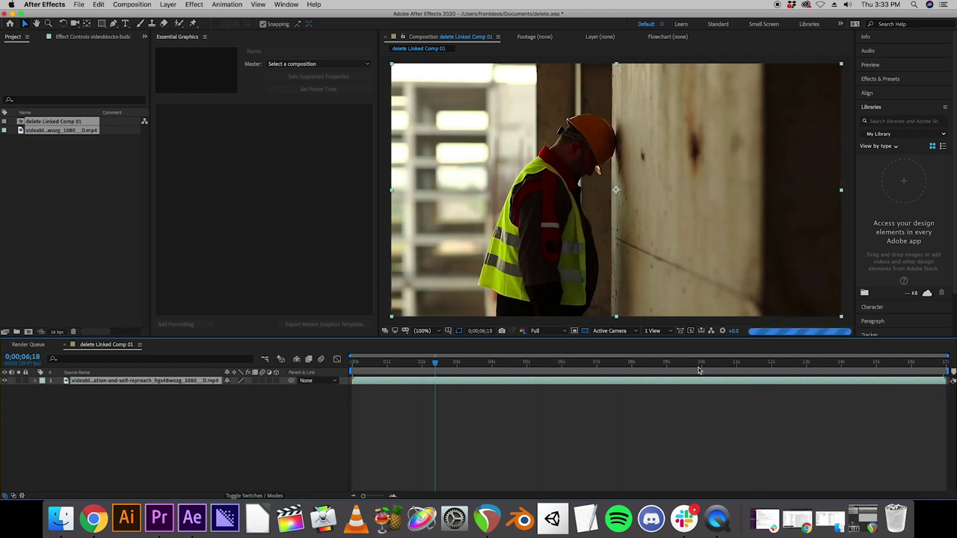
drag(557, 364, 408, 364)
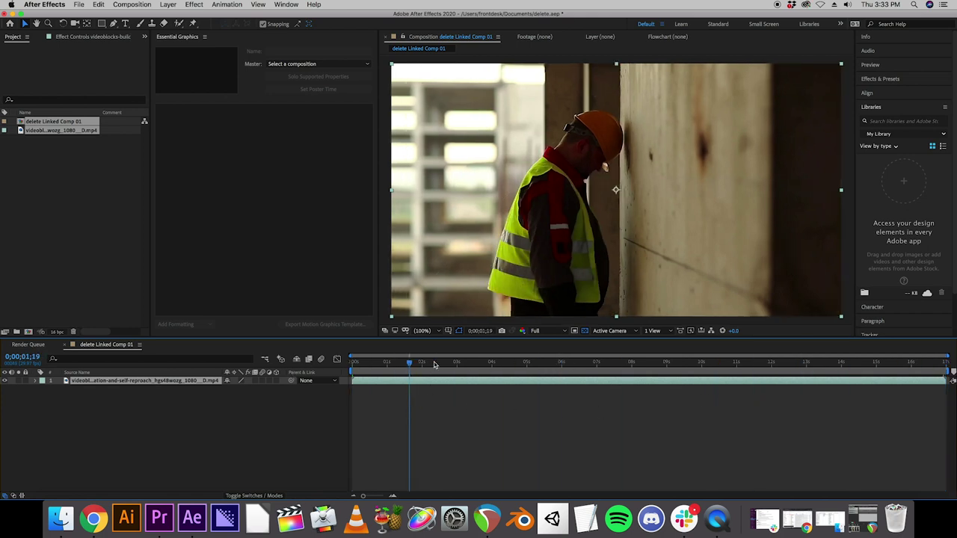
click(439, 365)
key(space)
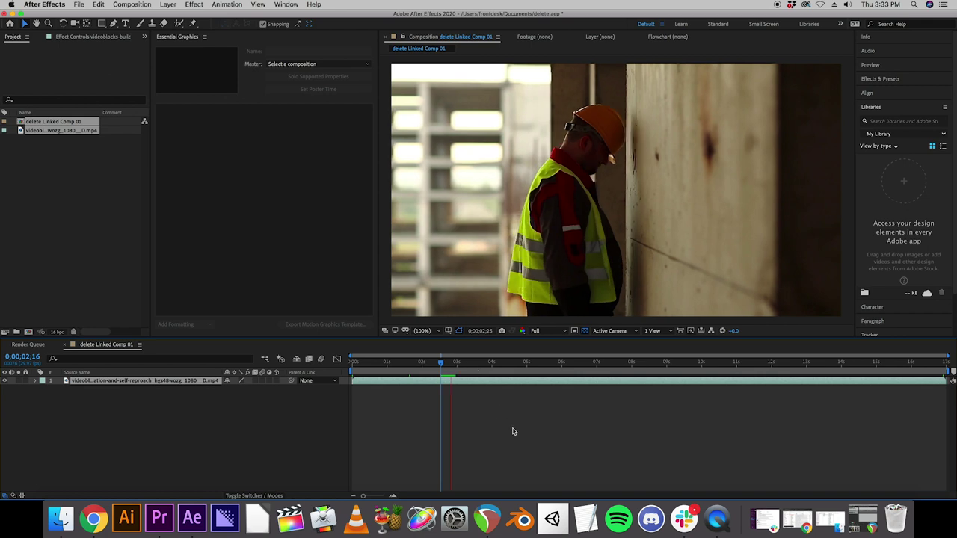
key(space)
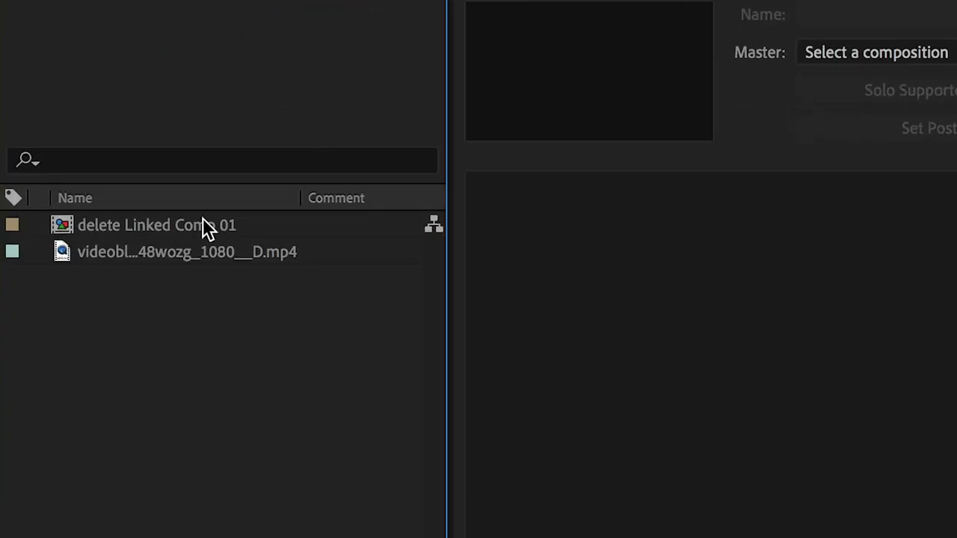
Rename the delete Linked Comp 01 composition to comp-01.
click(204, 221)
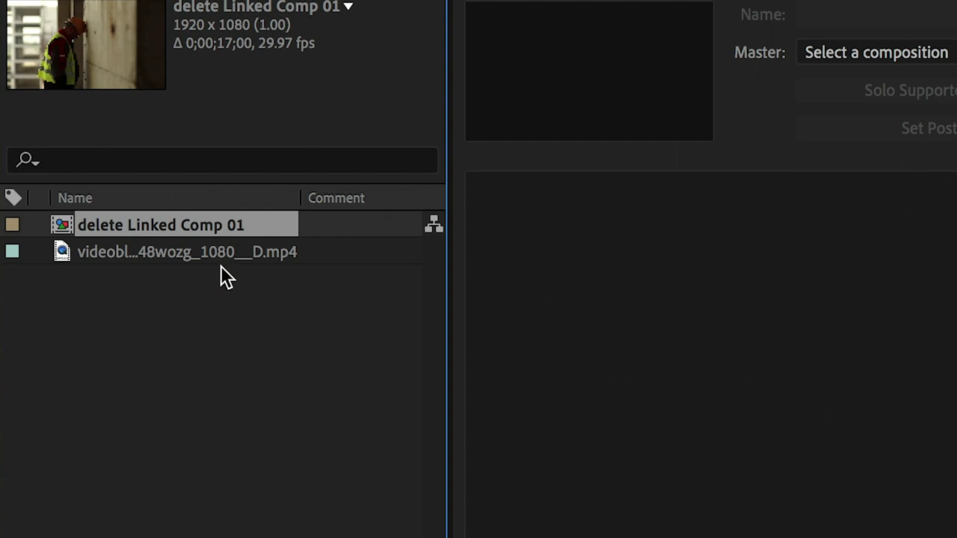
click(215, 256)
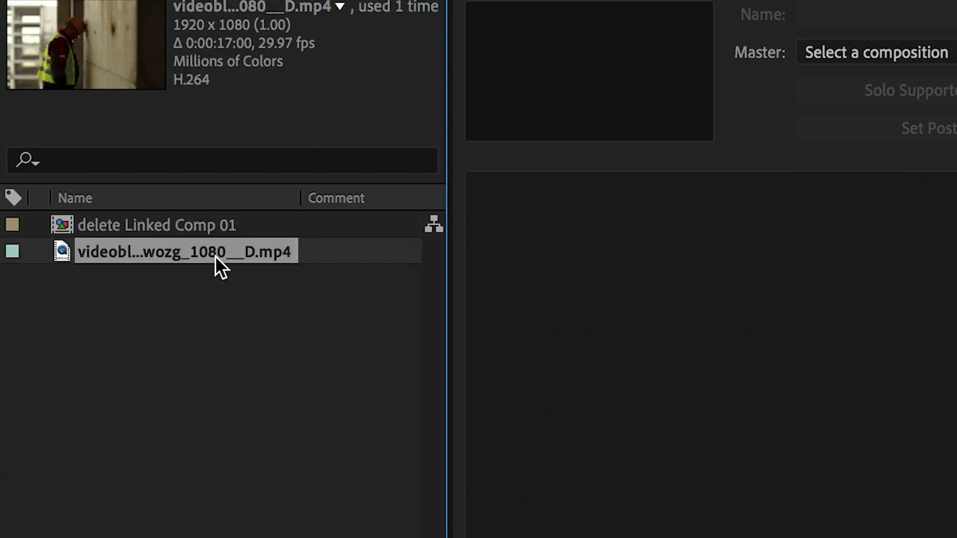
click(216, 307)
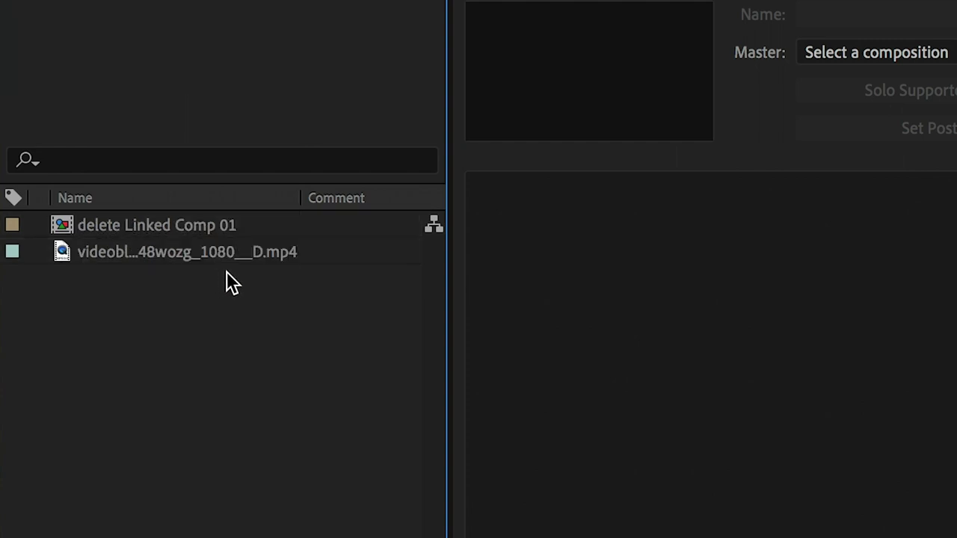
click(186, 258)
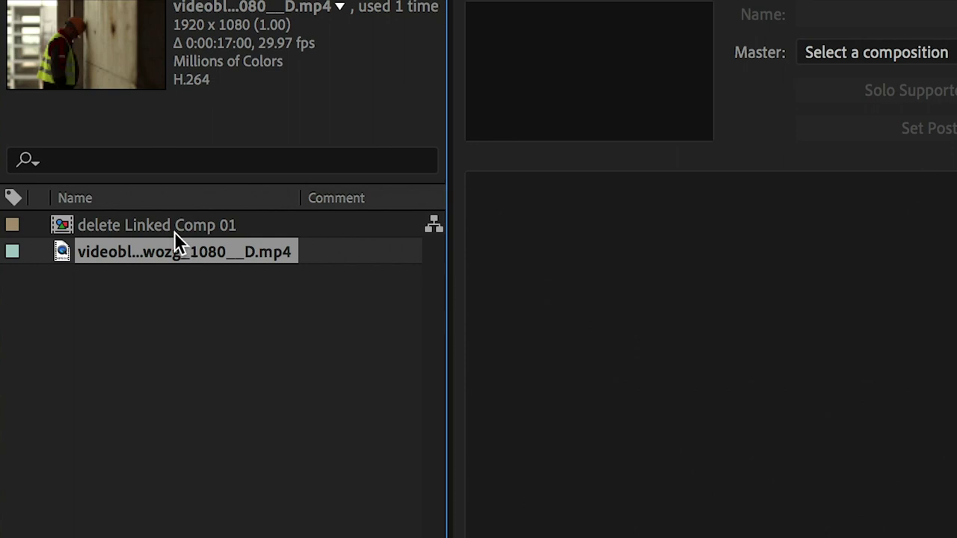
click(175, 232)
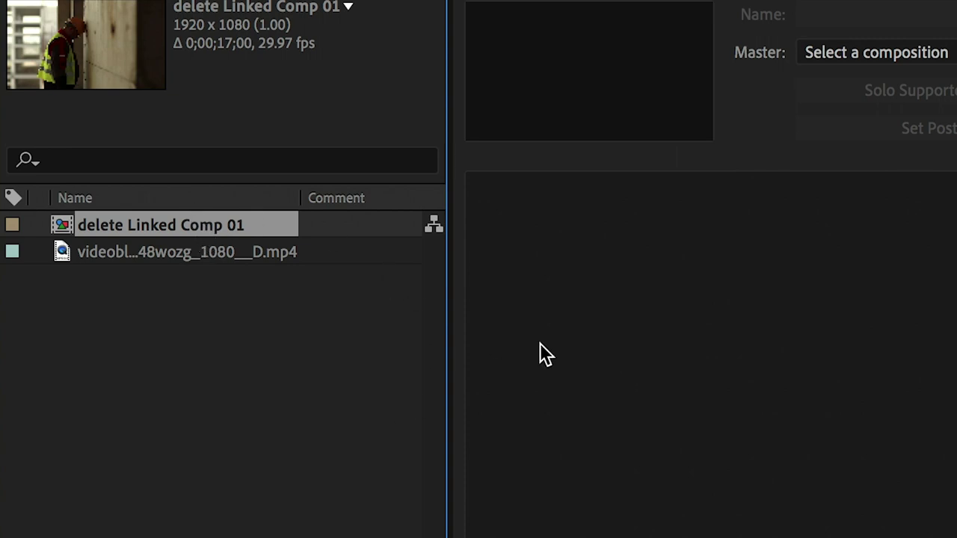
right_click(232, 225)
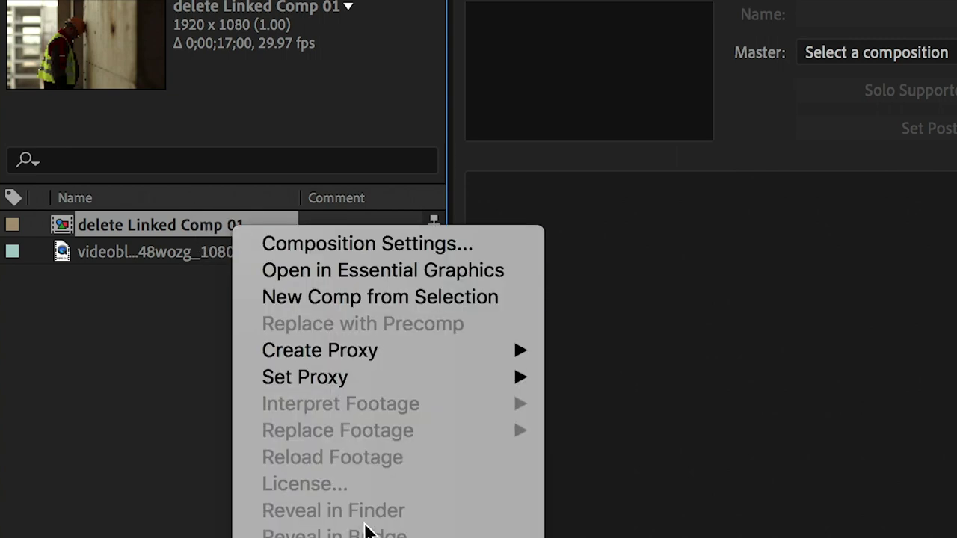
click(229, 429)
key(Return)
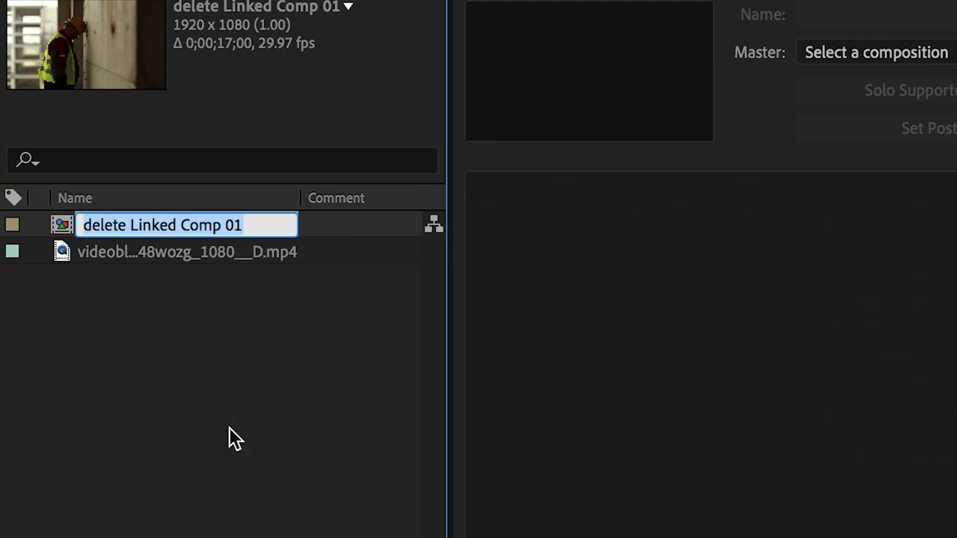
text(comp-01)
key(Return)
Rename the worker MP4 footage item to dumbguy.
right_click(195, 252)
key(Escape)
key(Return)
text(dumbguy)
key(Return)
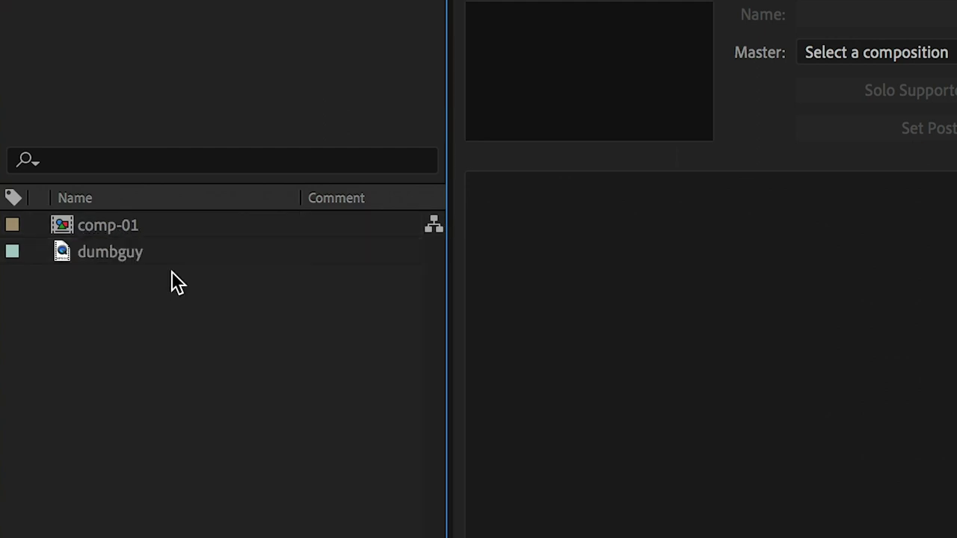
Create two new project folders named comps-01 and clisp-01.
right_click(140, 321)
click(191, 370)
text(comps-01)
key(Return)
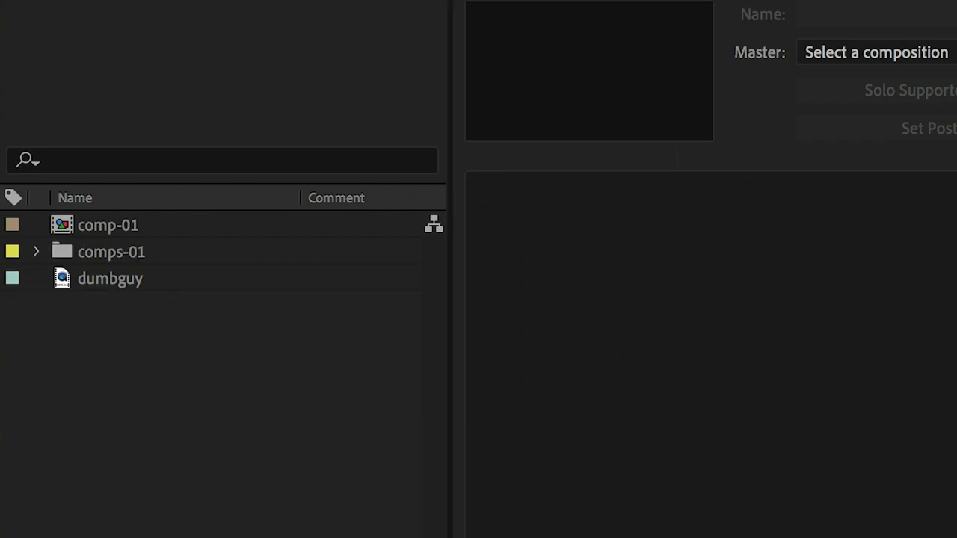
right_click(221, 328)
click(326, 375)
text(clisp-01)
key(Return)
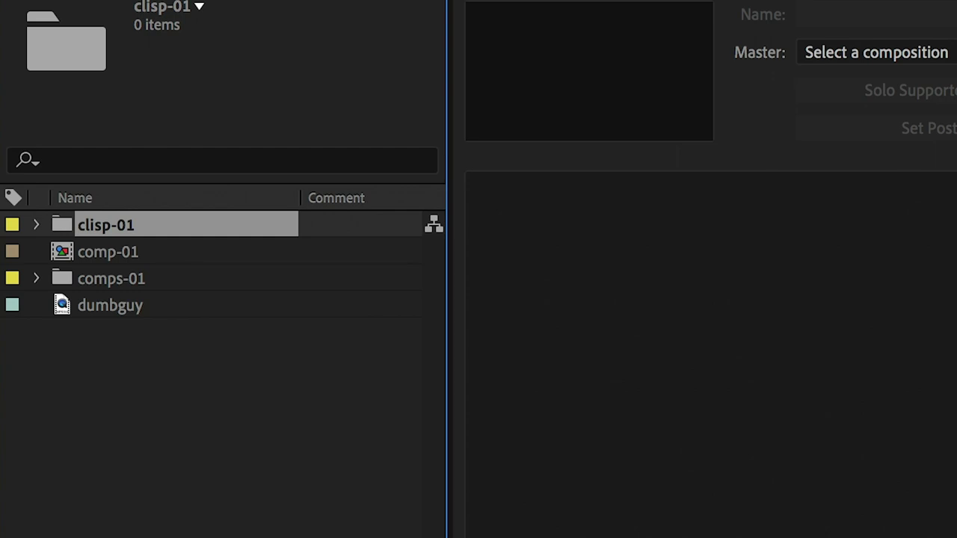
Move comp-01 and dumbguy into the clisp-01 folder.
click(108, 252)
ctrl+click(109, 305)
drag(110, 305, 120, 226)
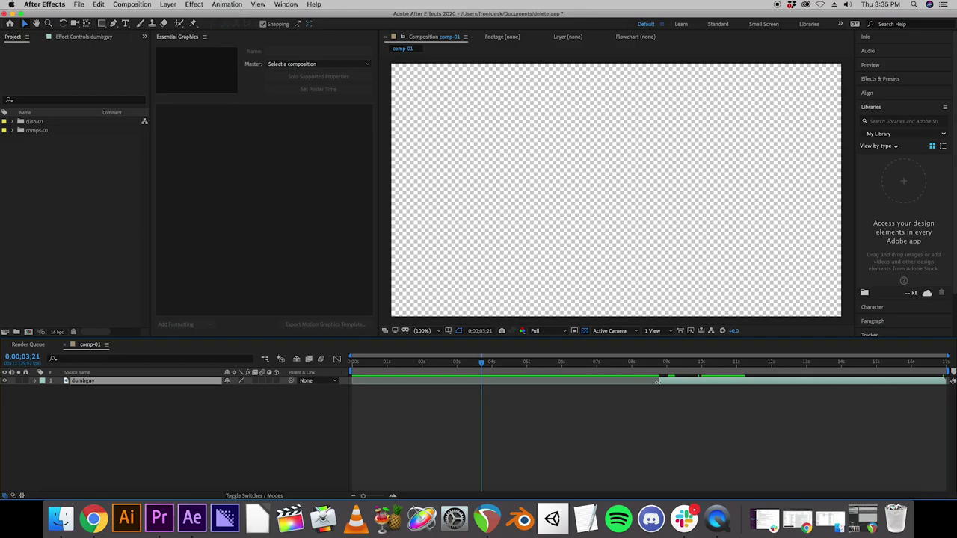
In Premiere Pro, scrub the linked-comp clip to about nine seconds to preview it.
drag(660, 382, 351, 427)
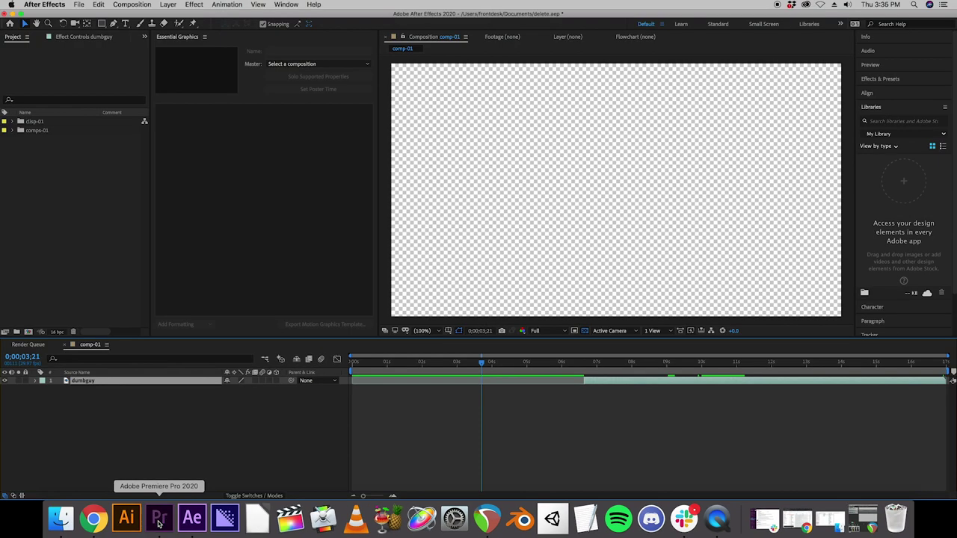
click(160, 517)
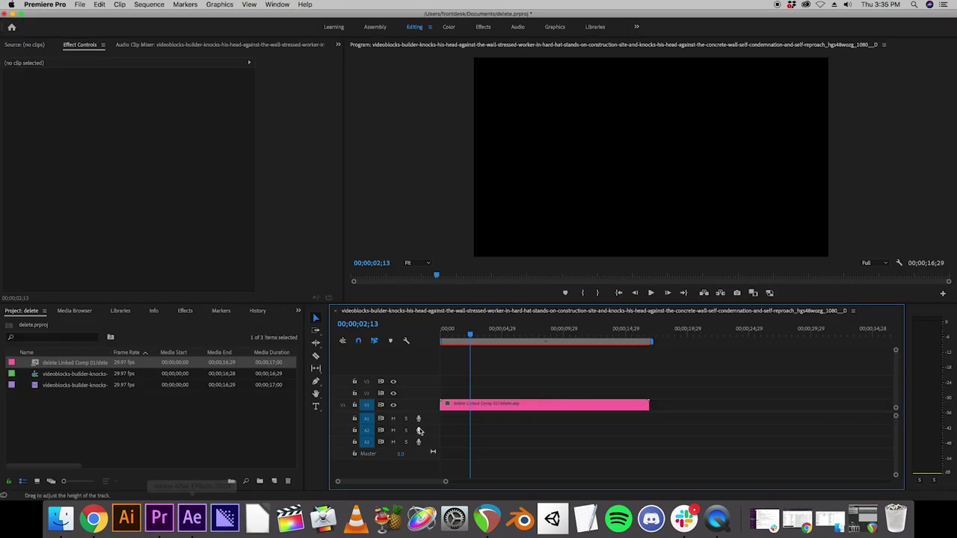
drag(490, 335, 535, 336)
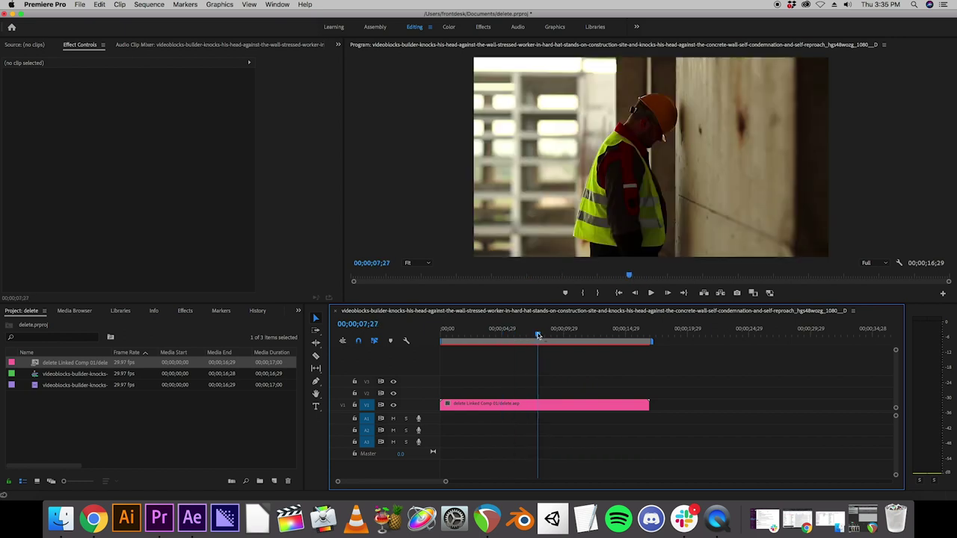
click(191, 517)
click(158, 517)
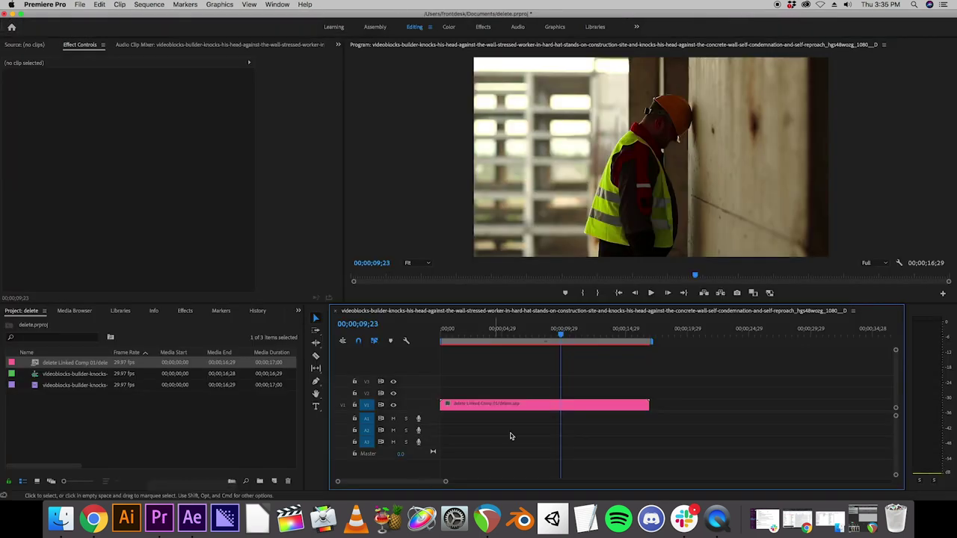
drag(538, 336, 558, 337)
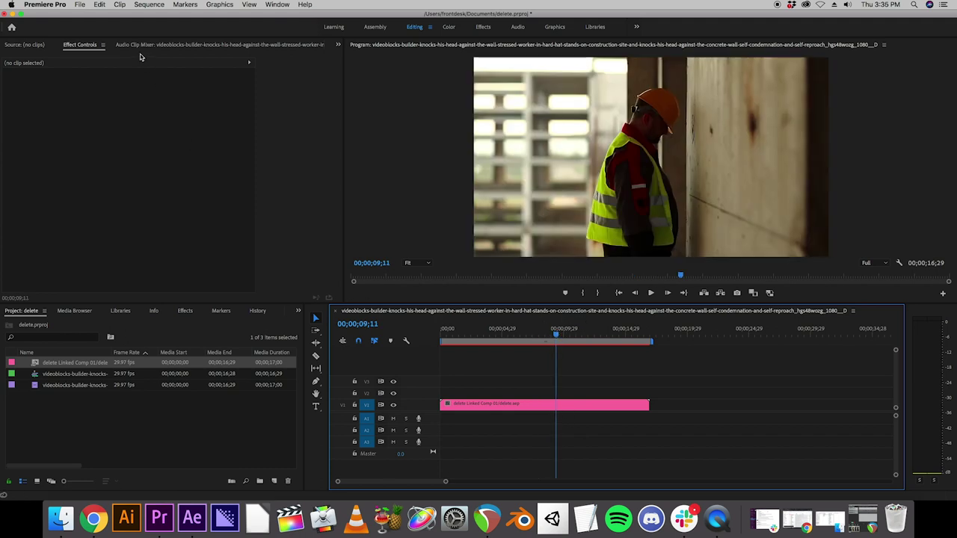
click(100, 4)
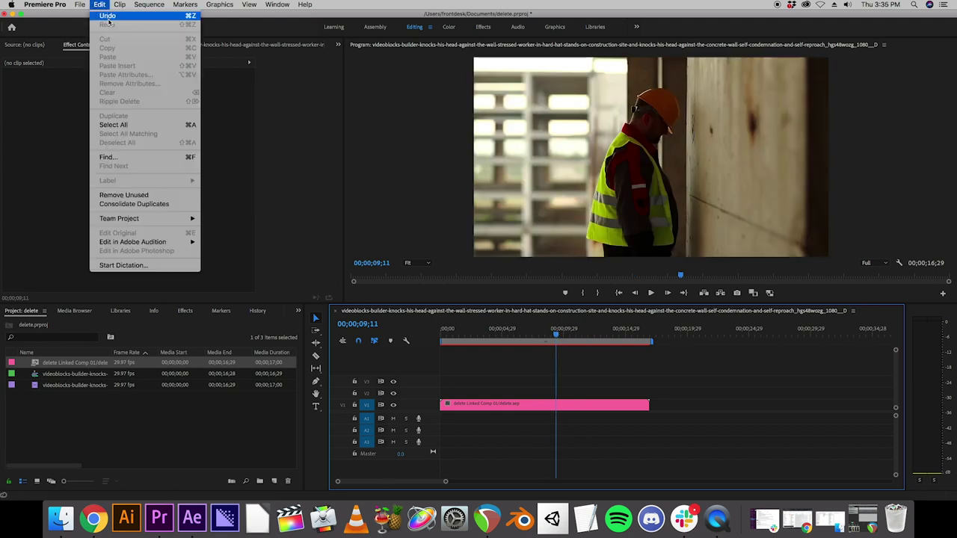
Undo the composition replacement, restoring the original worker footage clip on V1.
click(109, 19)
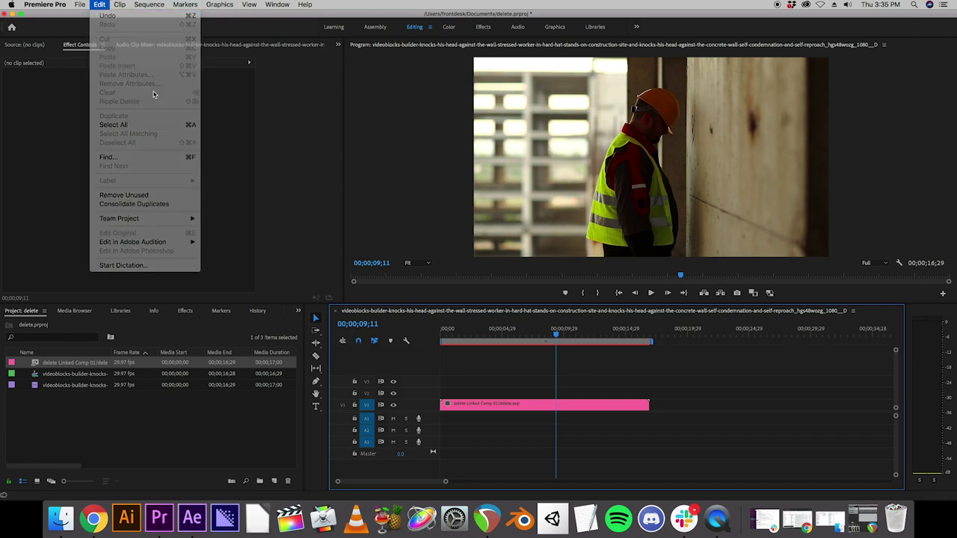
drag(556, 334, 487, 349)
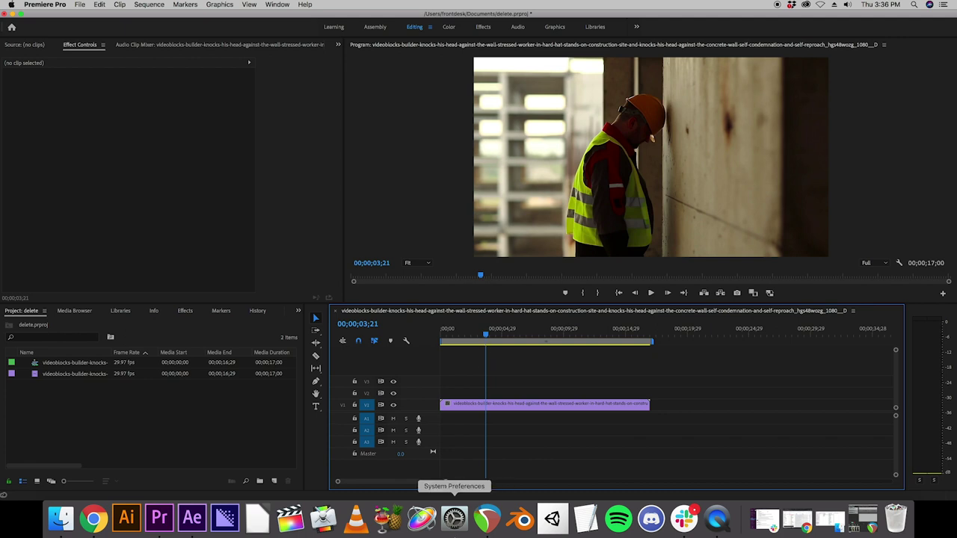
click(192, 519)
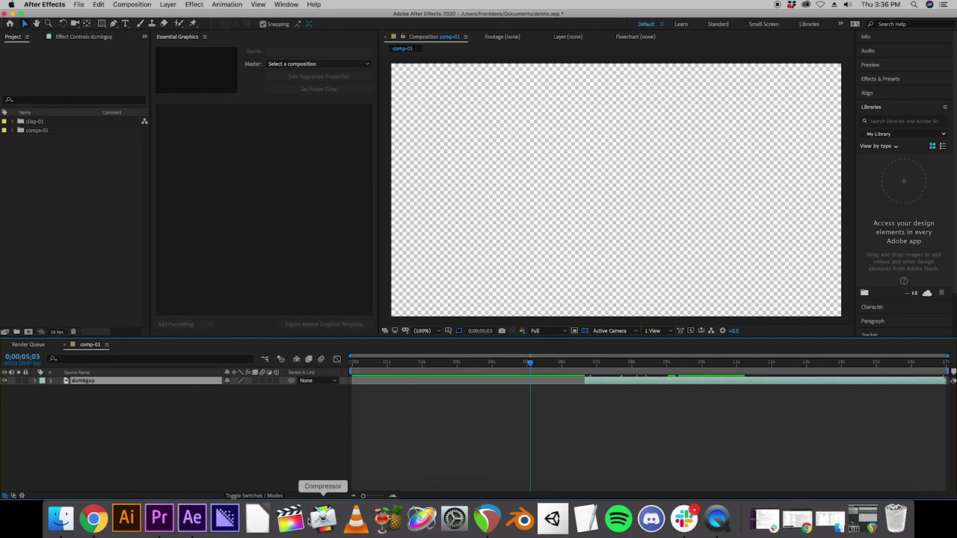
click(159, 518)
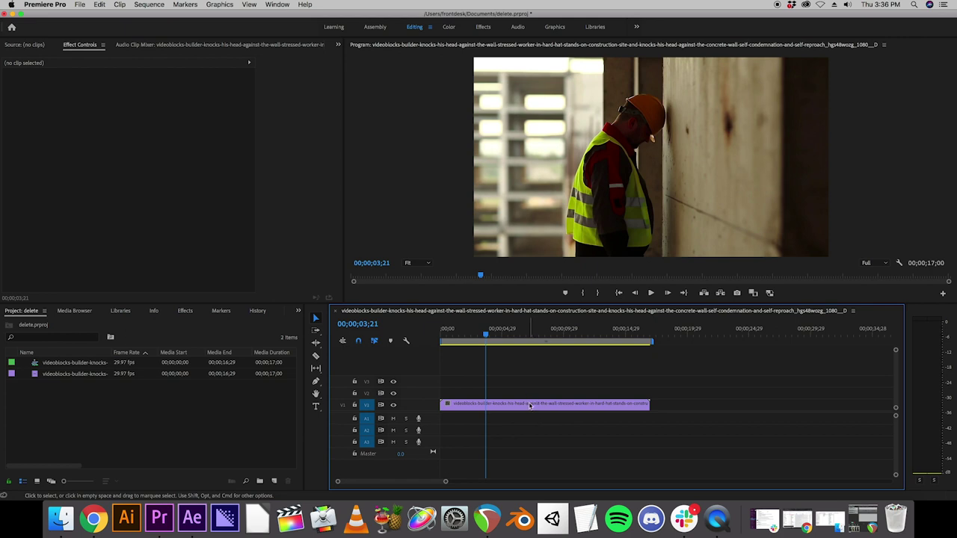
click(530, 404)
Alt-drag the V1 footage clip up to duplicate it onto V2.
click(472, 375)
key(Home)
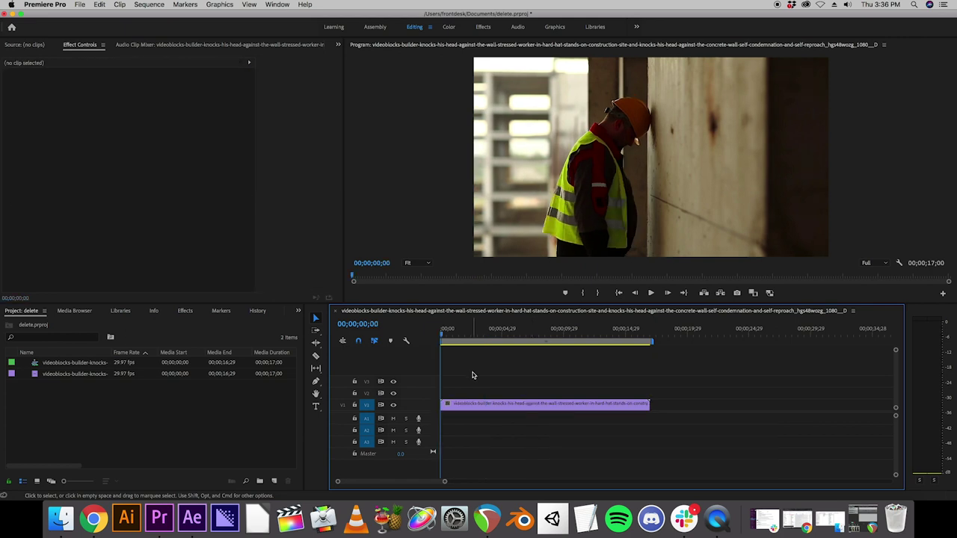
right_click(505, 405)
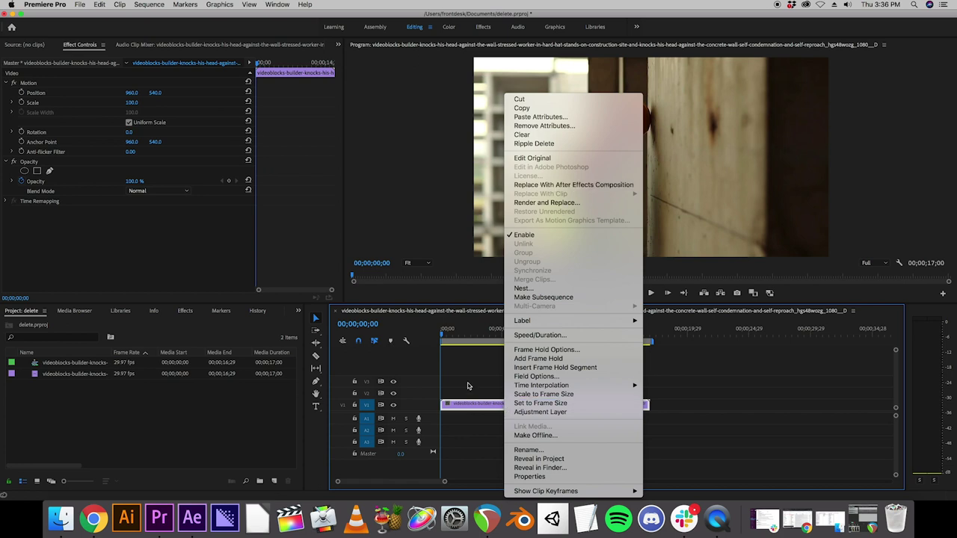
click(483, 384)
click(491, 405)
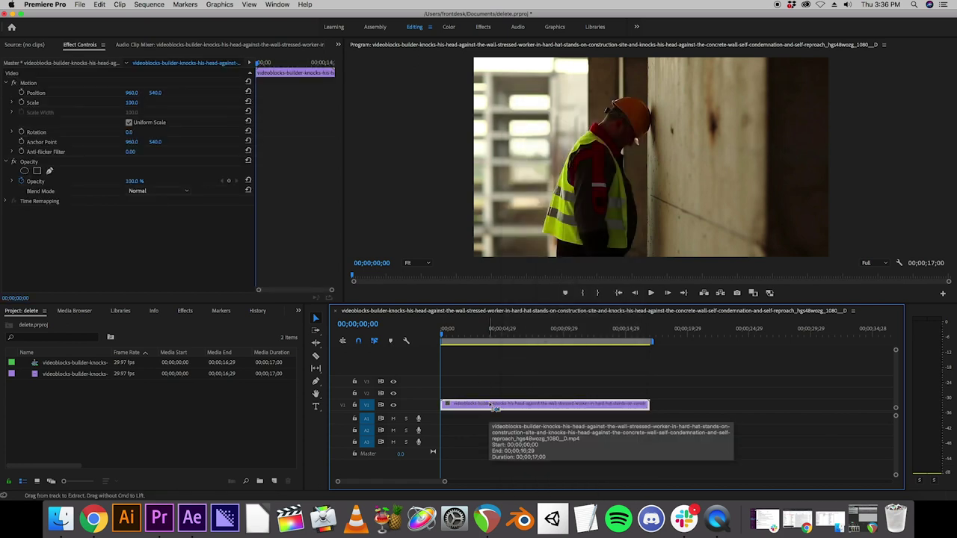
mouse_move(448, 405)
mouse_down()
mouse_move(675, 404)
mouse_move(446, 392)
mouse_up()
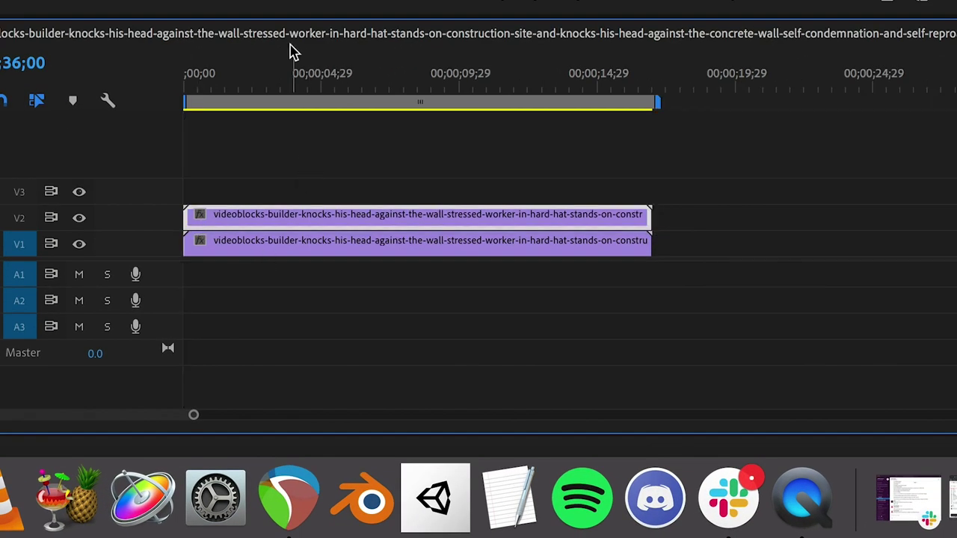
Toggle V2's output at 01;21 to compare, then delete the V2 duplicate.
click(229, 78)
click(79, 218)
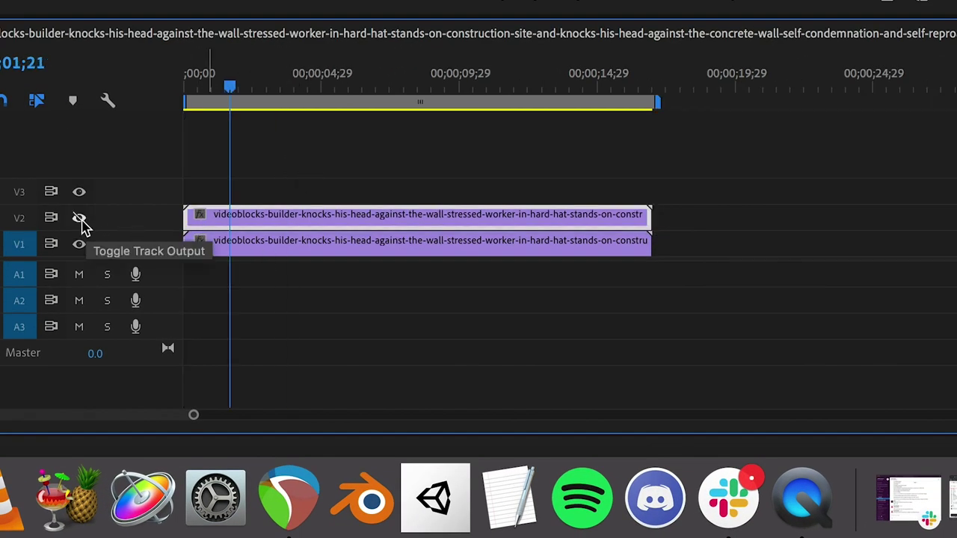
click(78, 218)
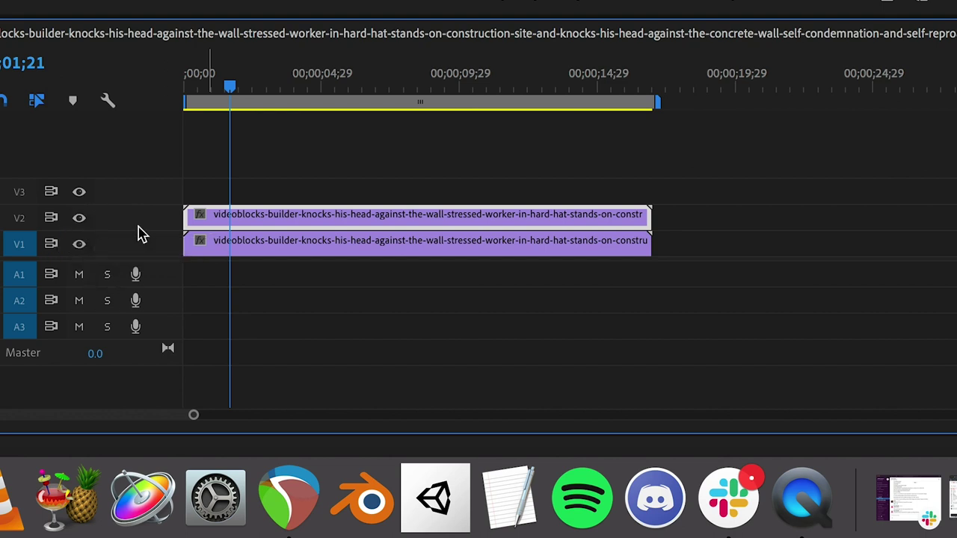
click(344, 251)
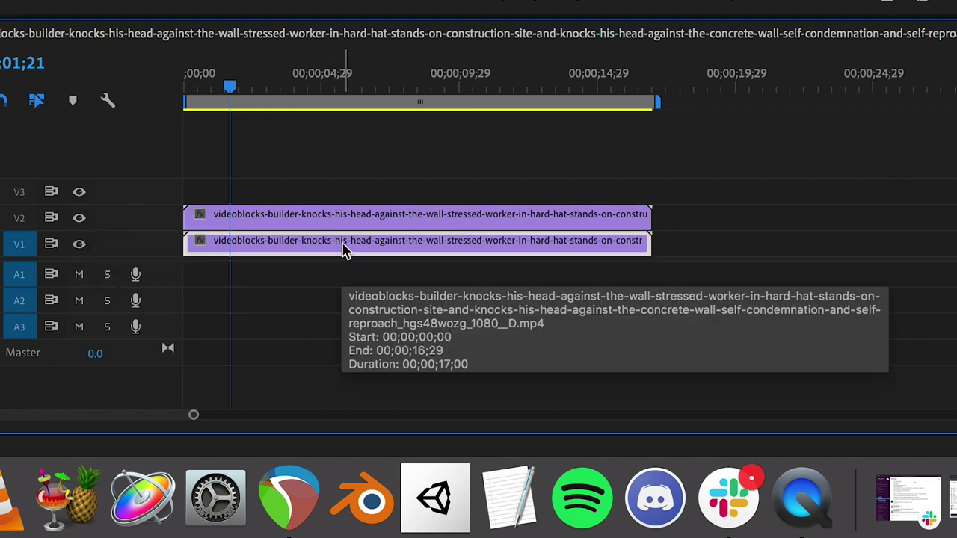
click(278, 217)
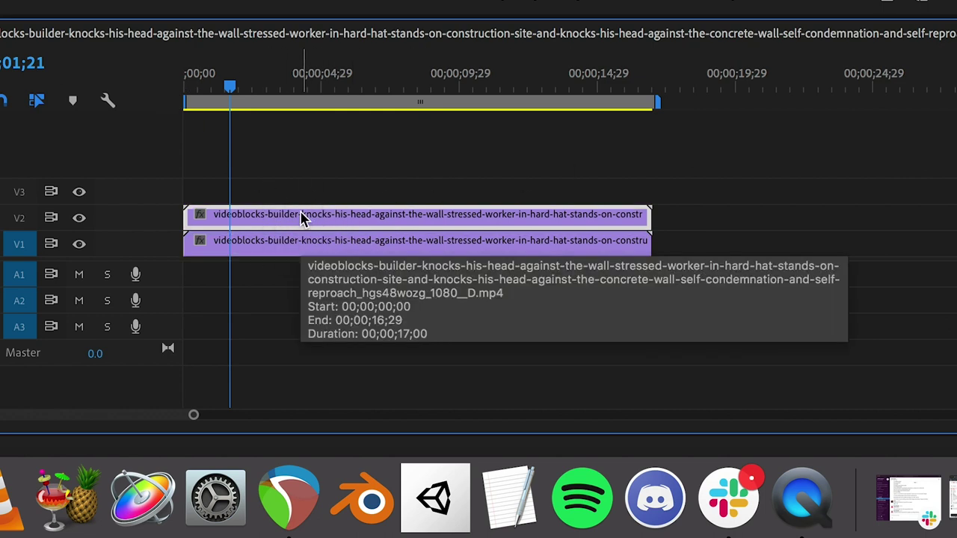
right_click(301, 217)
key(Delete)
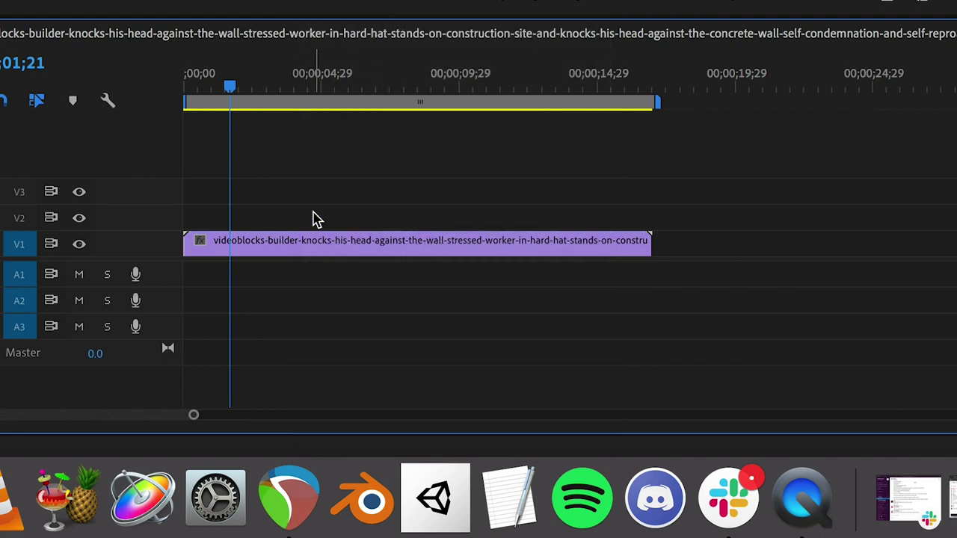
Restore the deleted clip and replace it with a new linked composition, delete Linked Comp 02.
key(super+z)
right_click(298, 216)
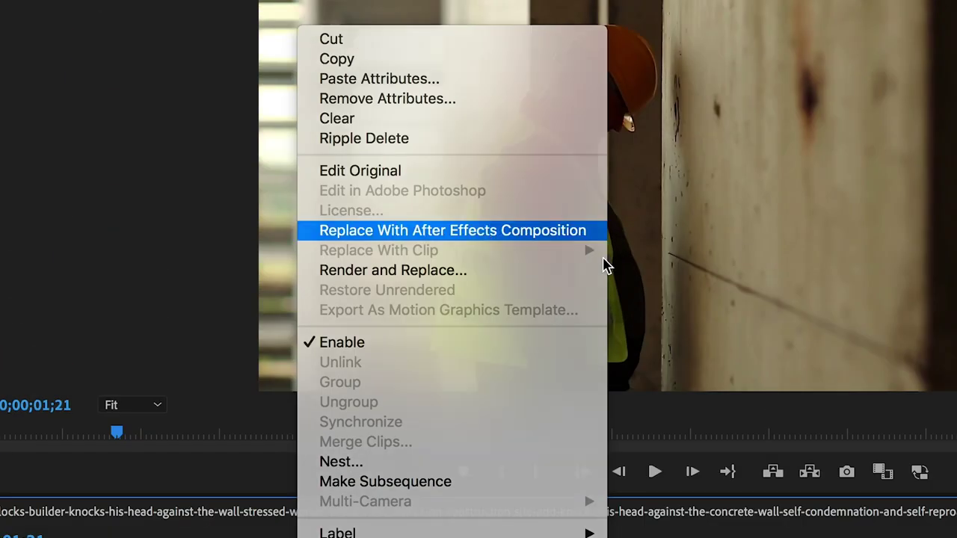
click(584, 230)
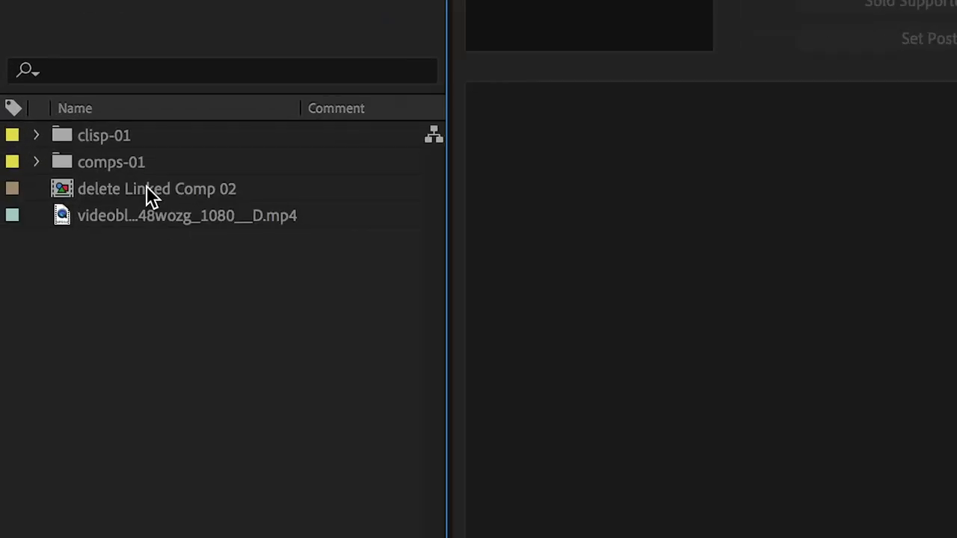
File the video into clisp-01 and delete Linked Comp 02 into comps-01.
click(147, 189)
key(Return)
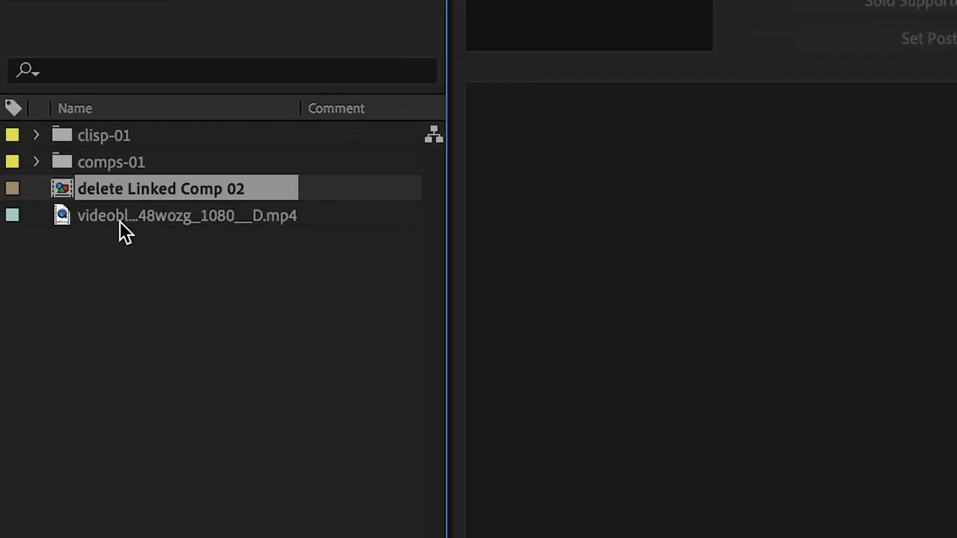
drag(99, 214, 117, 136)
drag(128, 193, 122, 163)
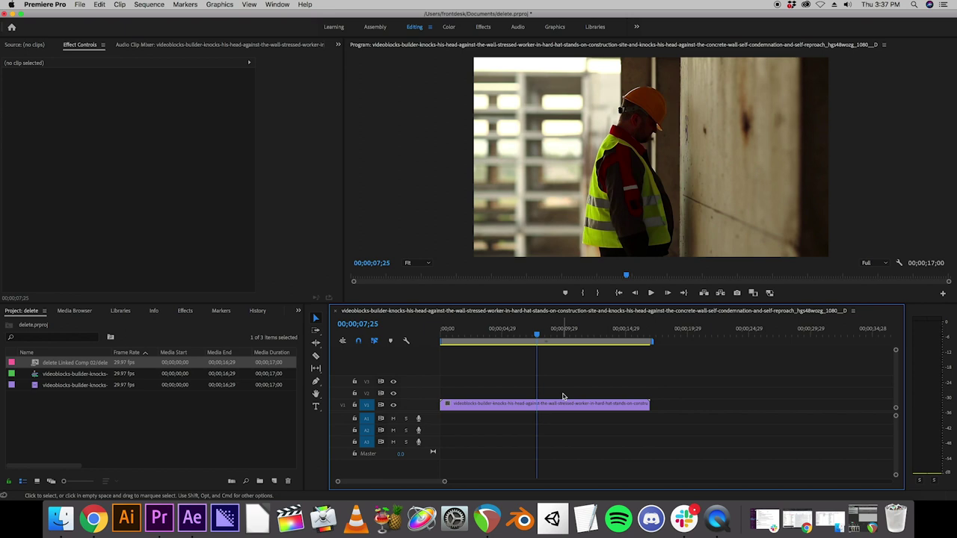
Stack the delete Linked Comp 02 clip on V2 above the footage and convert it to a new composition.
drag(564, 397, 564, 396)
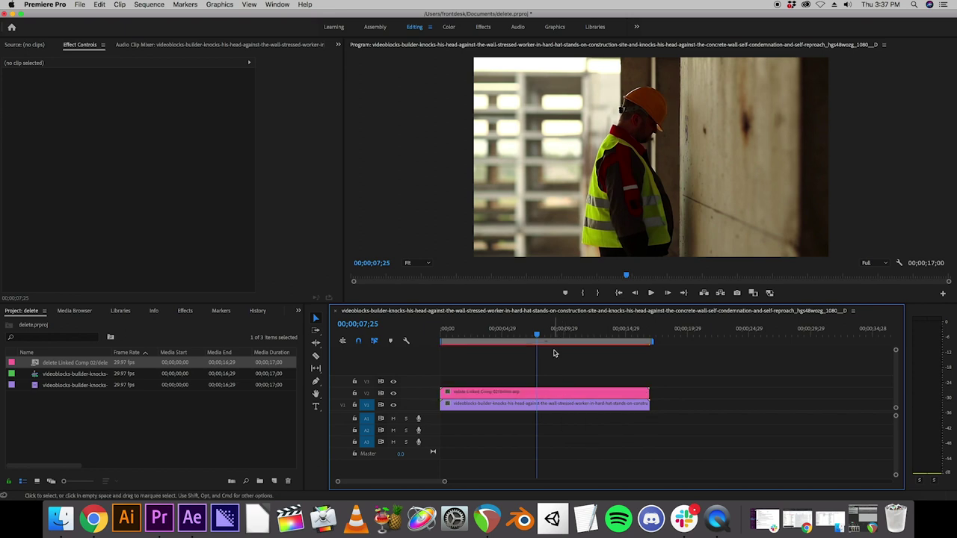
click(551, 393)
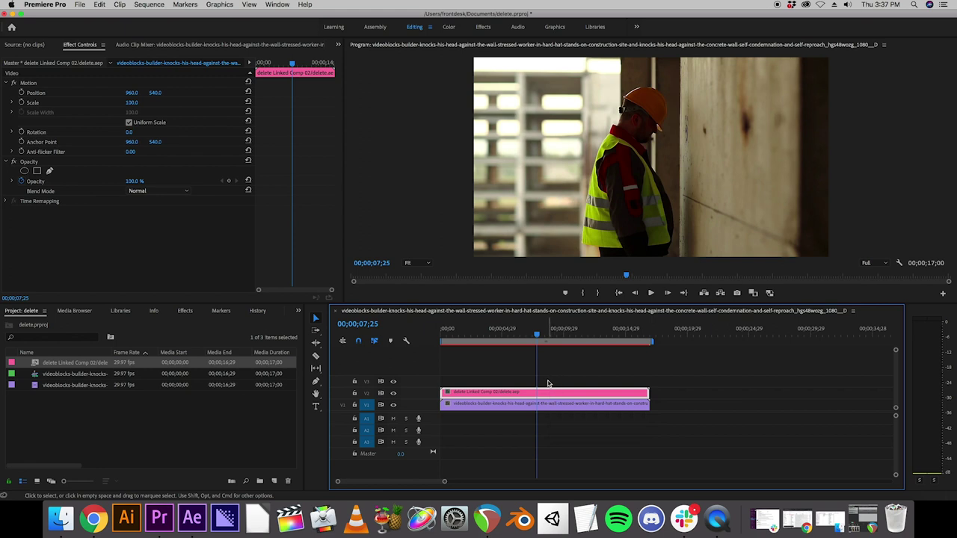
key(Delete)
click(543, 408)
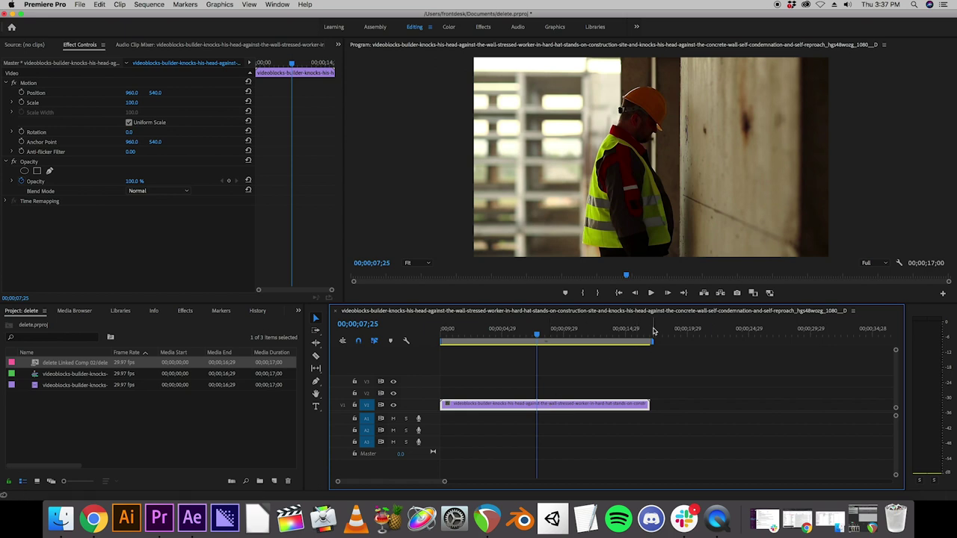
key(super+z)
click(530, 383)
right_click(534, 393)
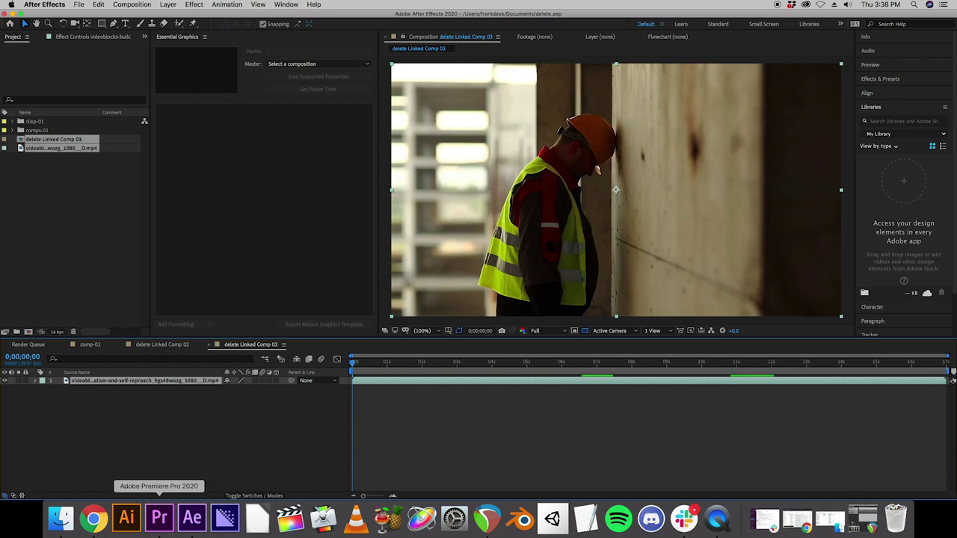
Save the delete Premiere Pro project.
click(161, 531)
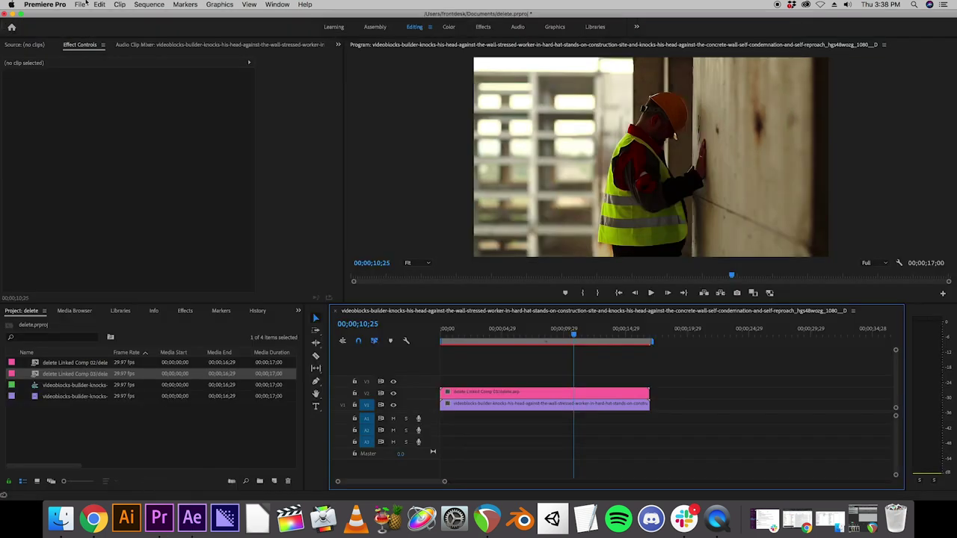
click(79, 5)
click(93, 107)
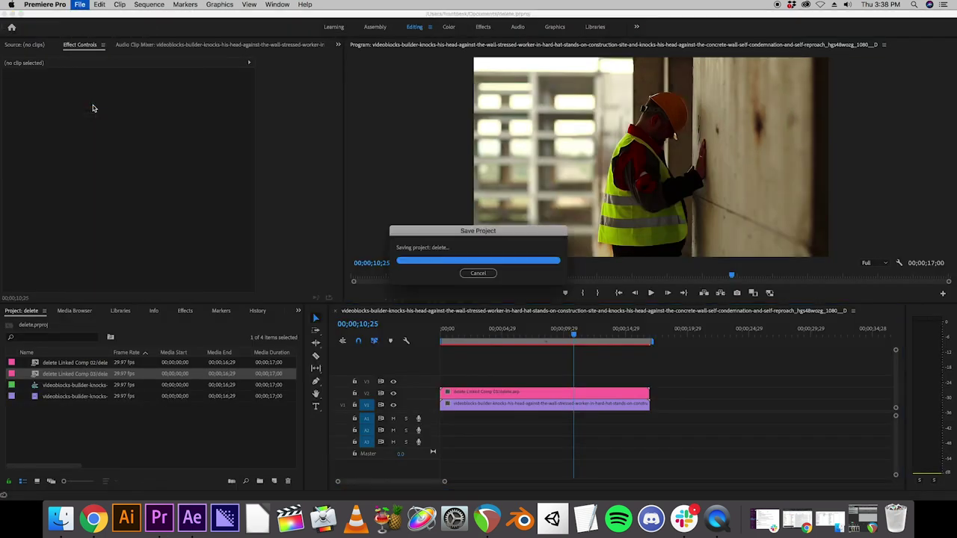
Check delete Linked Comp 03 in After Effects, then scrub the sequence back to the start.
click(192, 519)
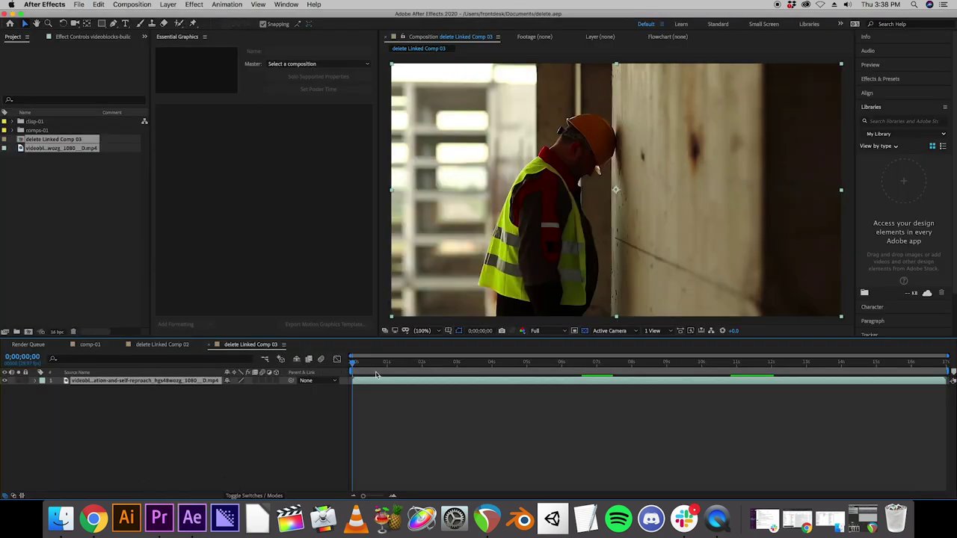
click(159, 518)
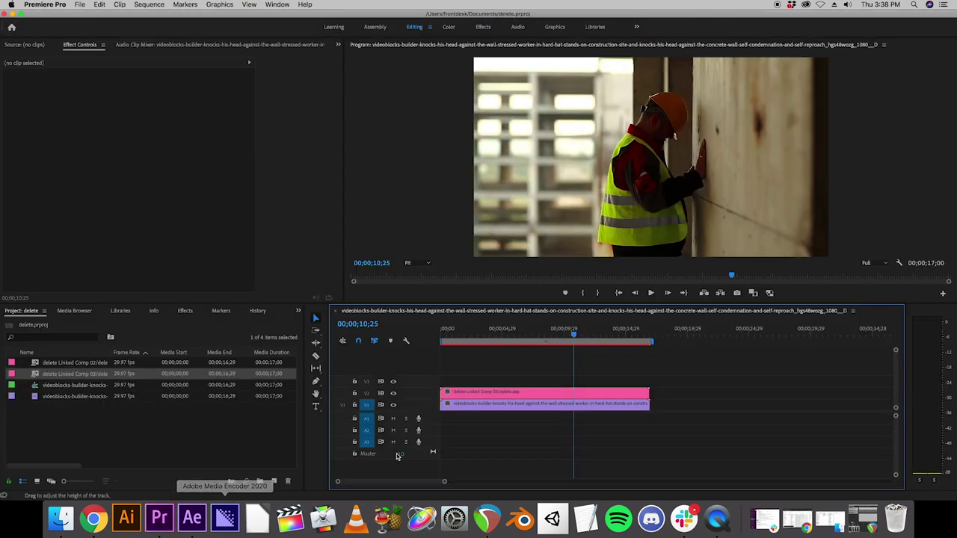
drag(464, 329, 484, 330)
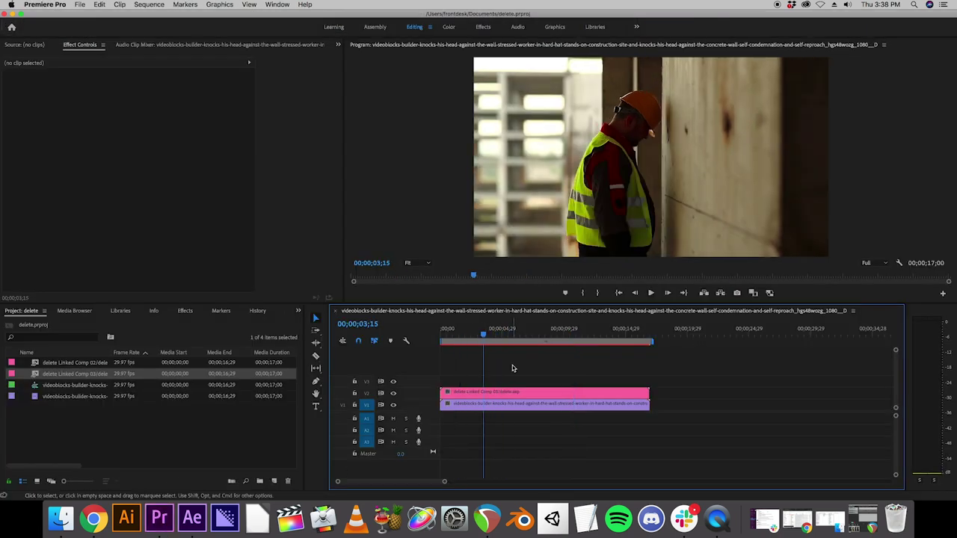
click(511, 329)
drag(480, 332, 439, 332)
Switch between After Effects and Premiere Pro from the Dock, ending back in Premiere Pro.
click(199, 521)
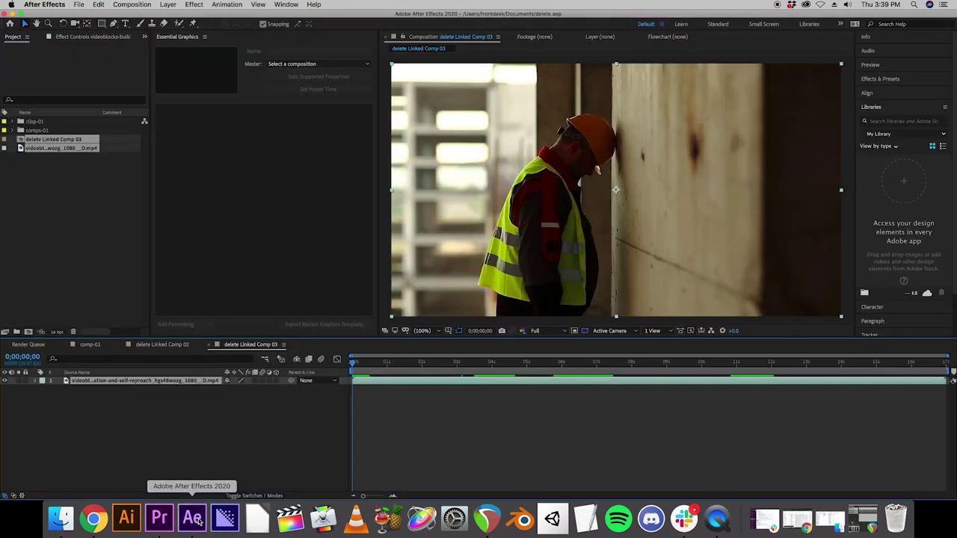
click(159, 520)
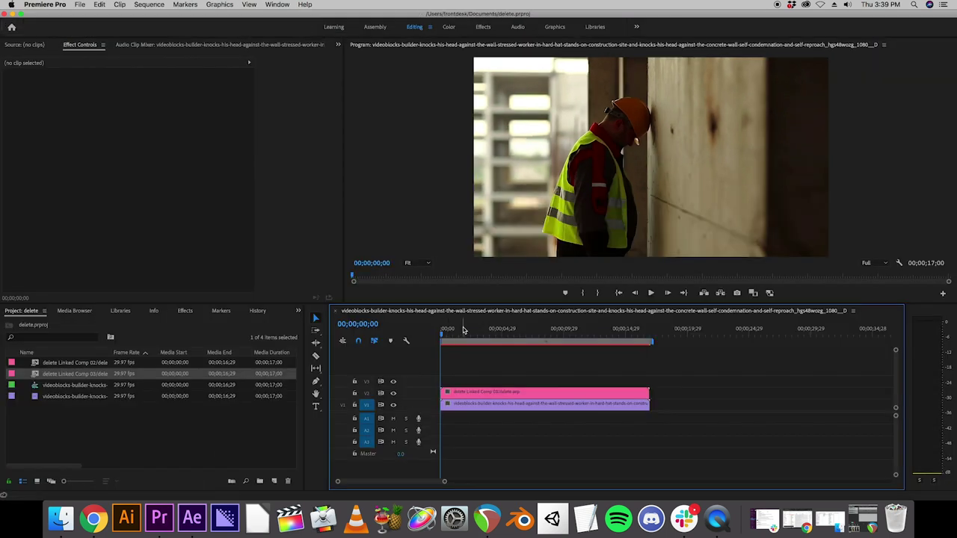
click(224, 516)
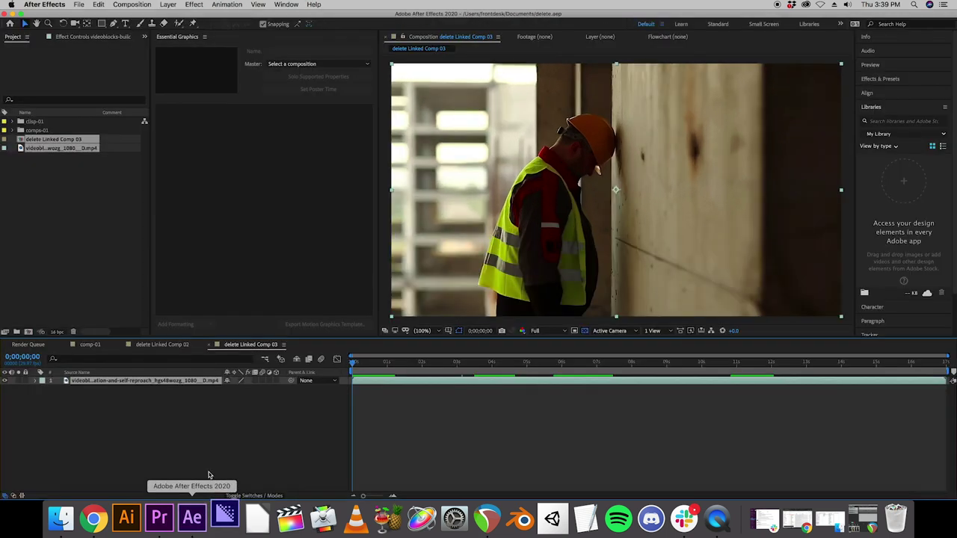
right_click(226, 514)
click(233, 477)
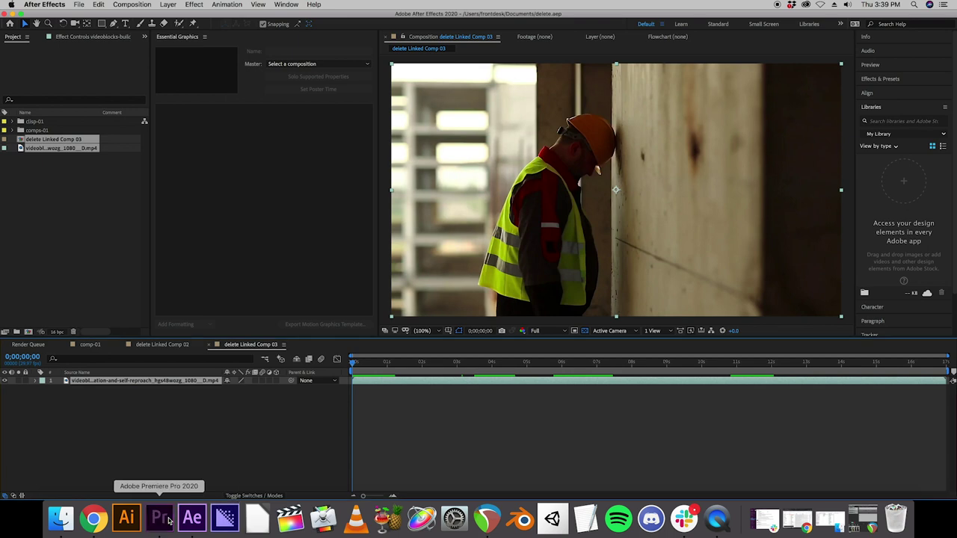
click(169, 521)
Scrub the Premiere sequence from about 2 to 6 seconds, save the project, and open After Effects' File menu.
drag(478, 334, 439, 343)
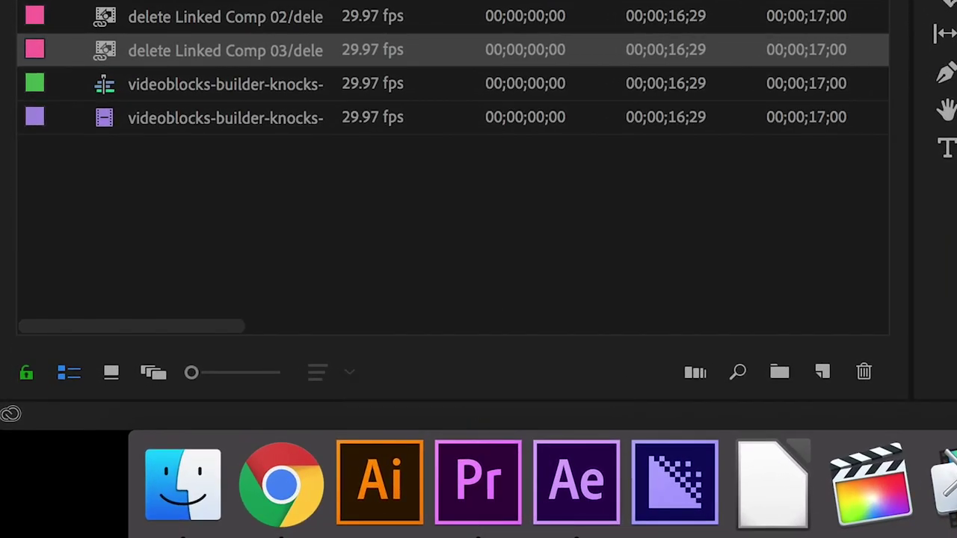
click(79, 4)
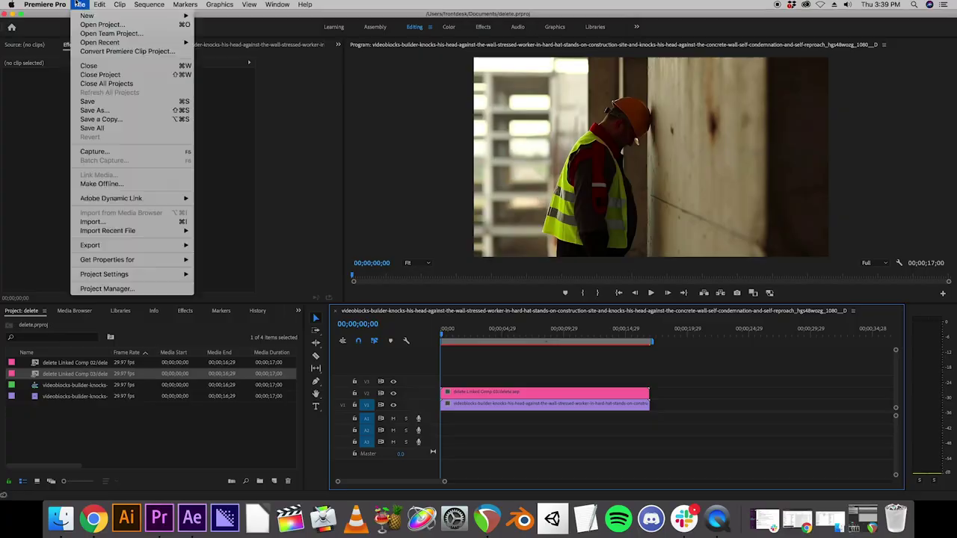
click(87, 100)
click(191, 518)
click(80, 4)
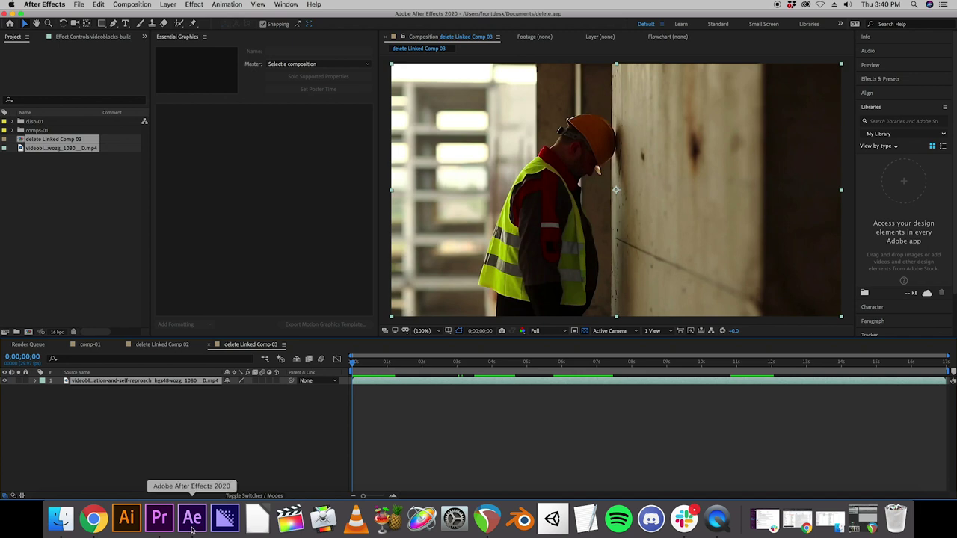
Check delete Linked Comp 03 at 0;00;06;18, 0;00;07;00, 0;00;06;14 and 0;00;04;02, then switch to QuickTime Player.
click(159, 520)
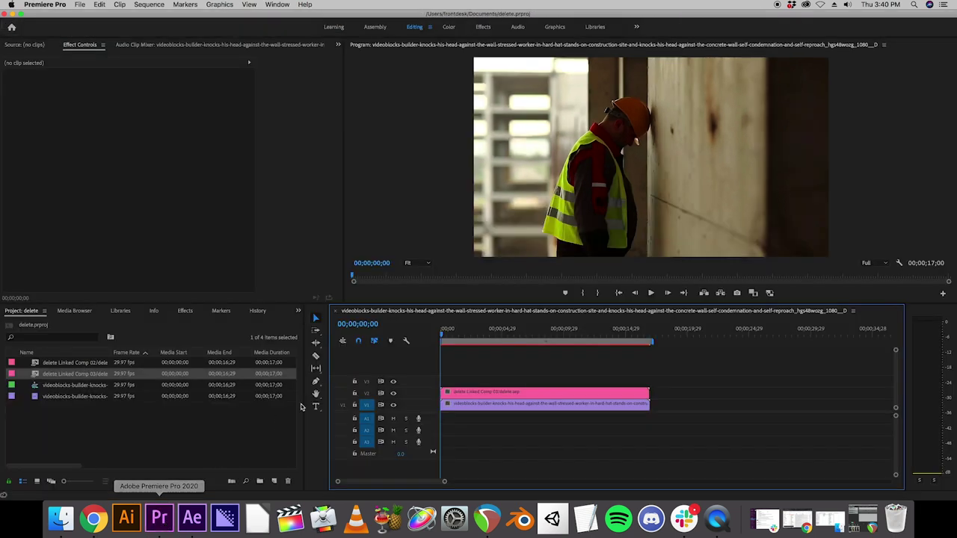
click(192, 518)
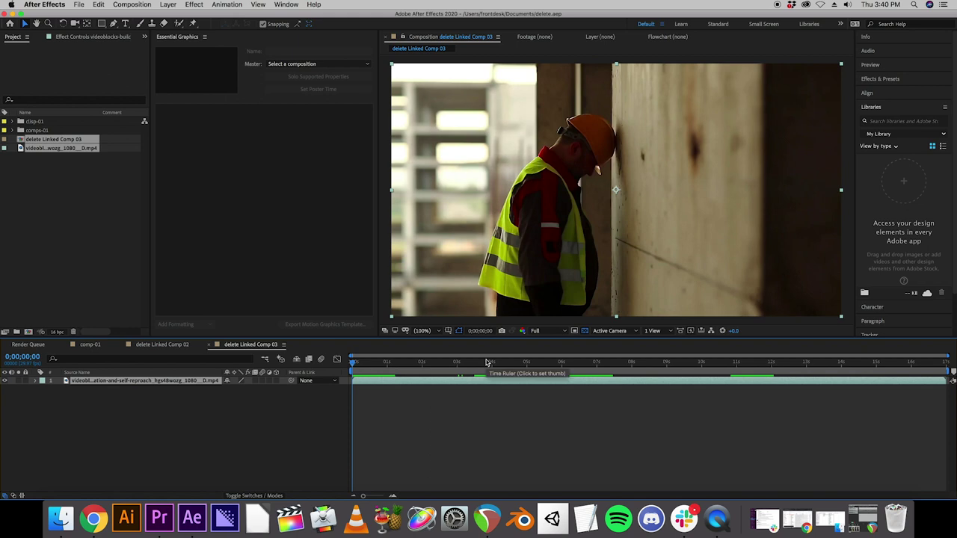
click(562, 364)
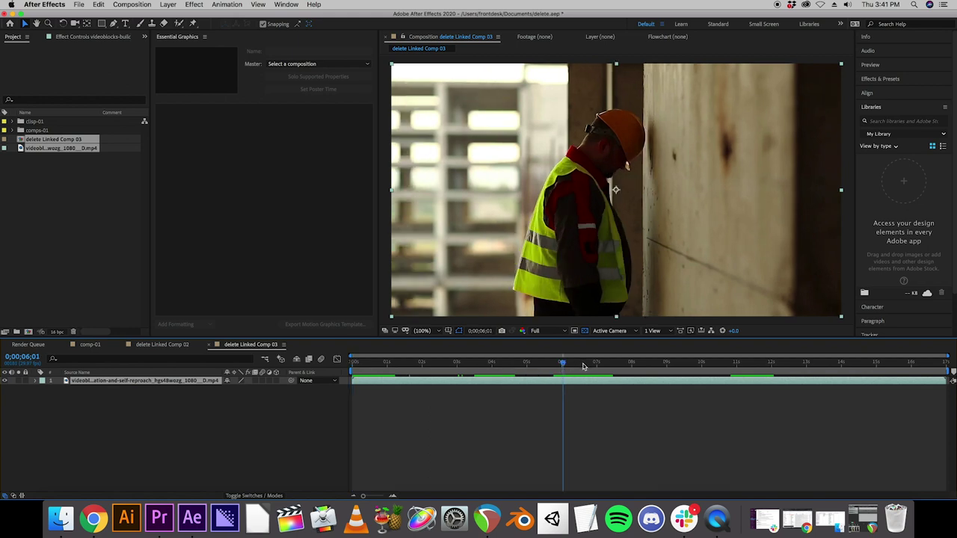
click(583, 364)
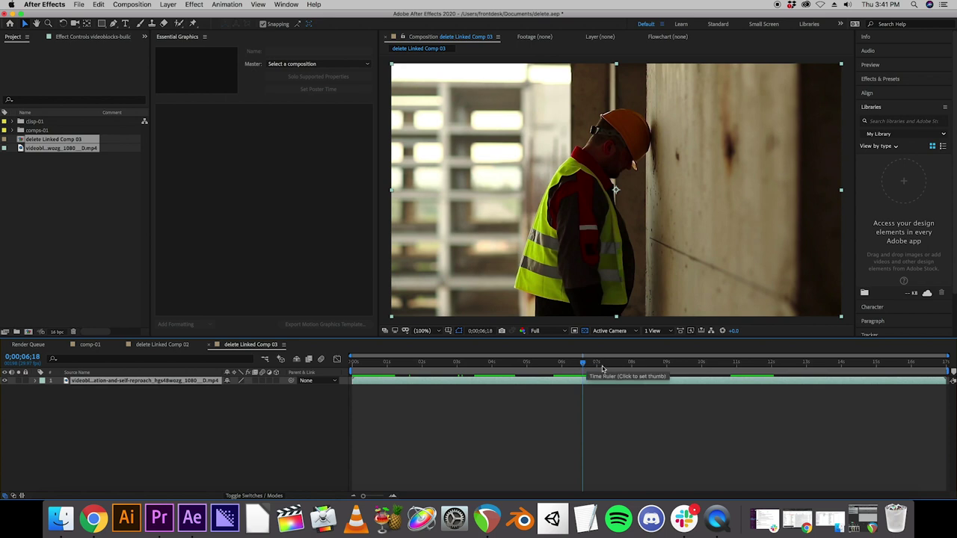
click(596, 365)
drag(597, 367, 578, 370)
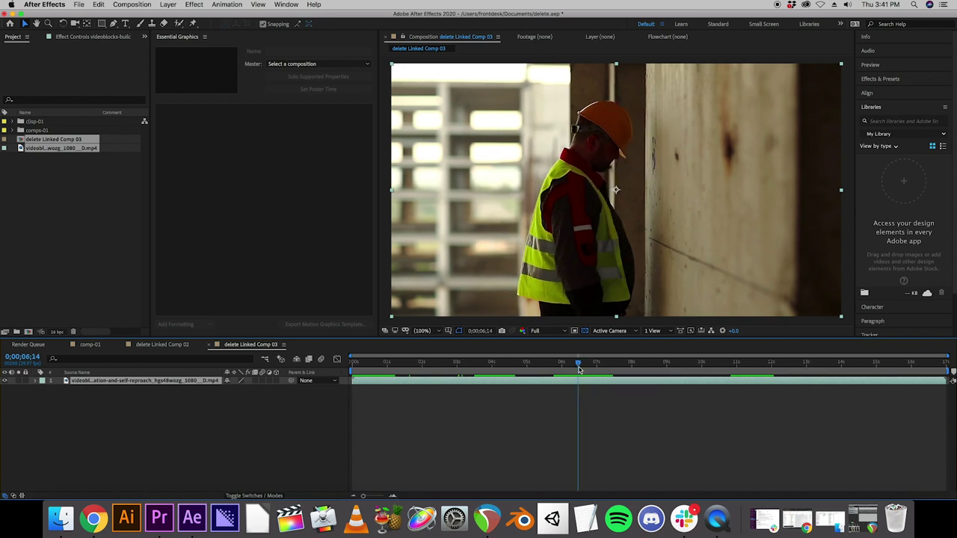
click(493, 364)
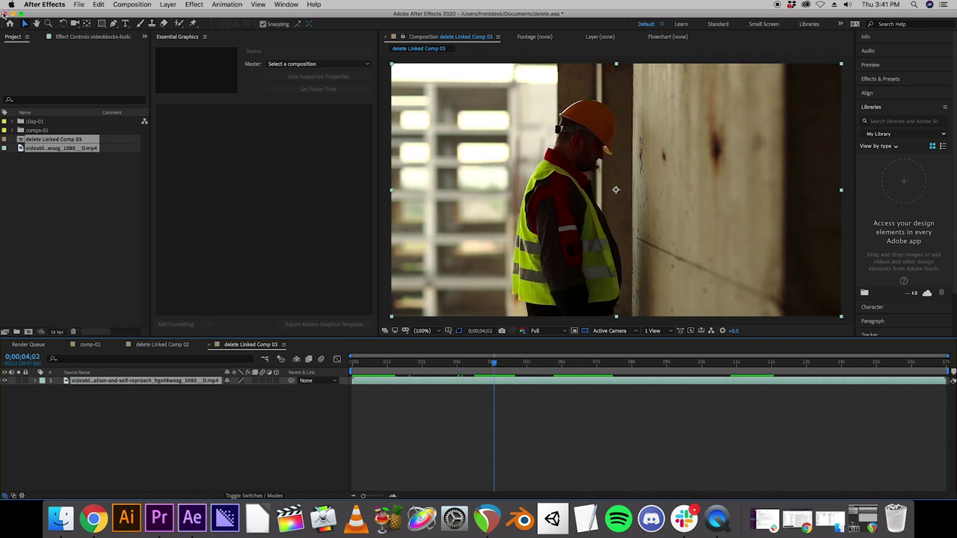
click(716, 518)
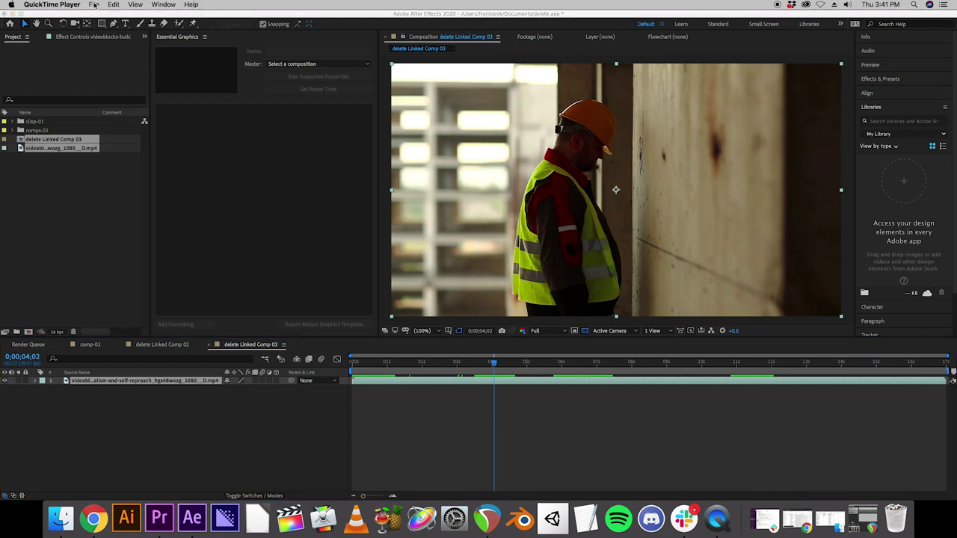